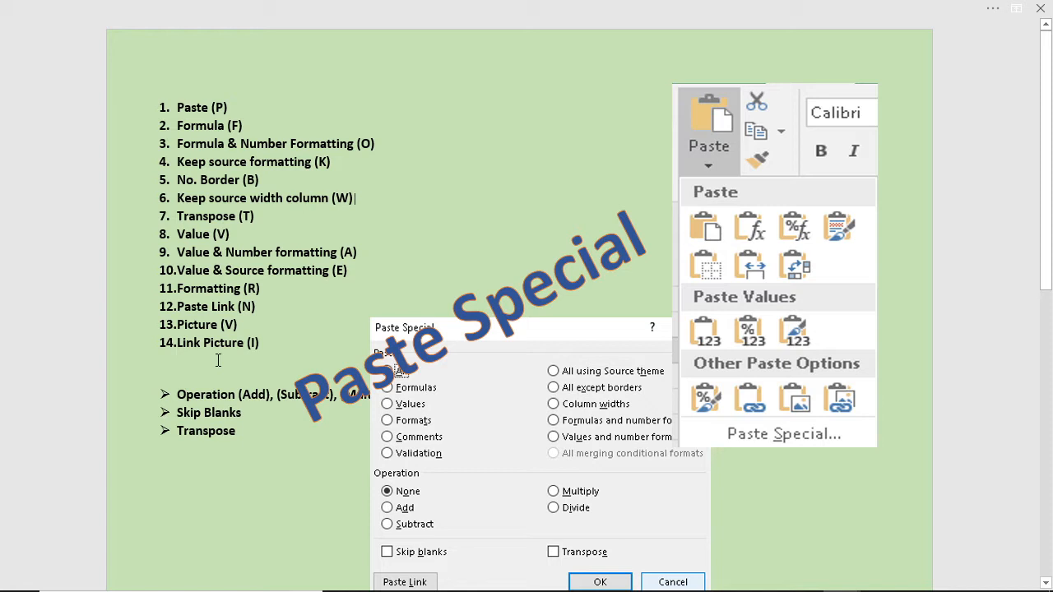
Move the paste menu picture slightly higher on the page beside the numbered list
{"action": "left_click_drag", "start_coordinate": [782, 304], "coordinate": [774, 291]}
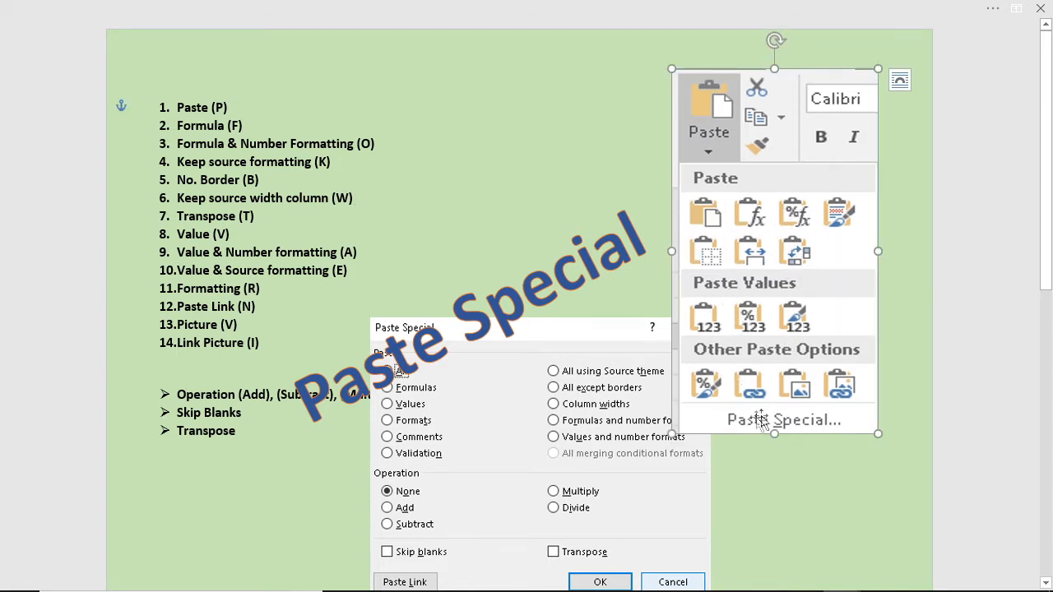
{"action": "left_click", "coordinate": [811, 491]}
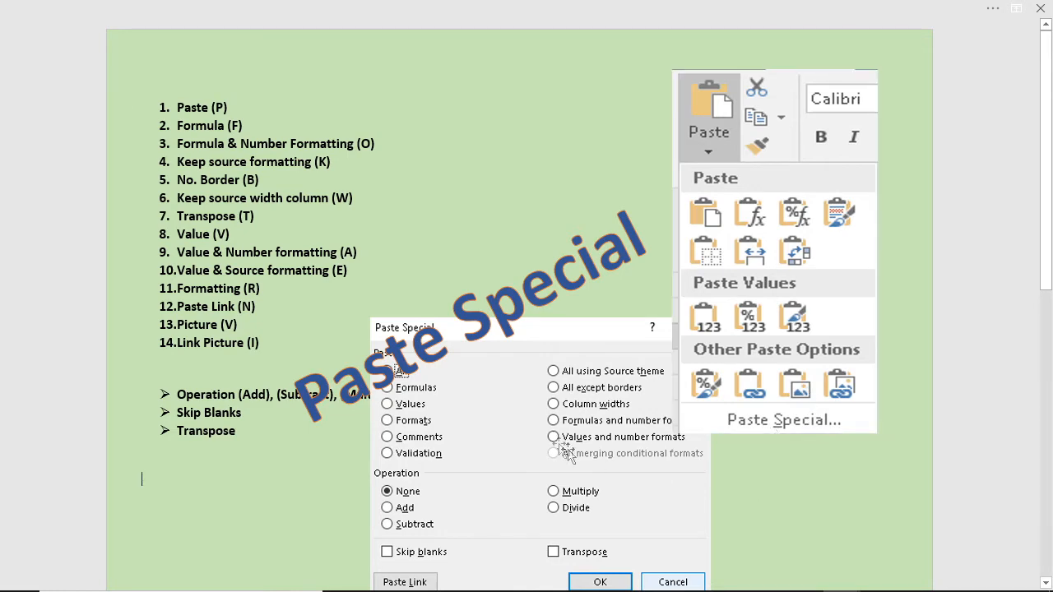
{"action": "scroll", "coordinate": [554, 425], "scroll_direction": "down", "scroll_amount": 2}
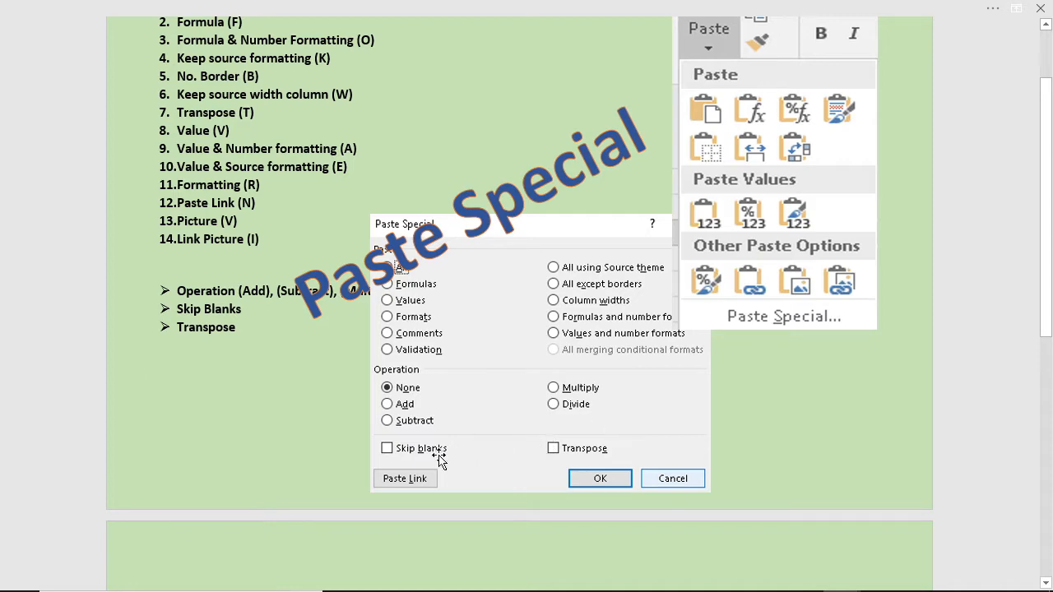
{"action": "scroll", "coordinate": [444, 454], "scroll_direction": "up", "scroll_amount": 2}
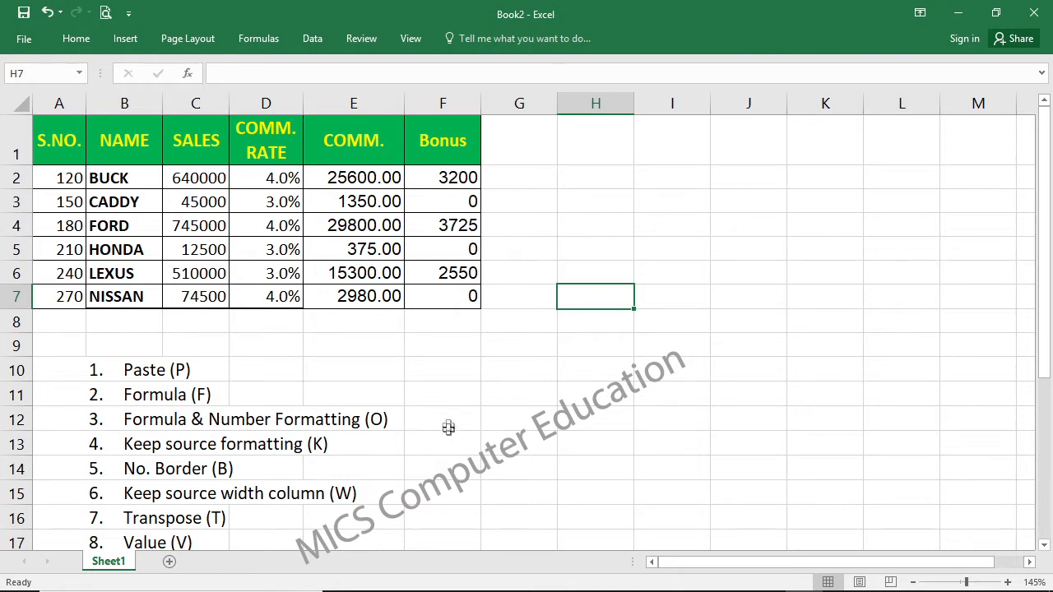
Switch to Excel and examine the list of paste types below the sales table and the paste options offered before copying
{"action": "left_click", "coordinate": [452, 395]}
{"action": "left_click_drag", "start_coordinate": [64, 141], "coordinate": [415, 296]}
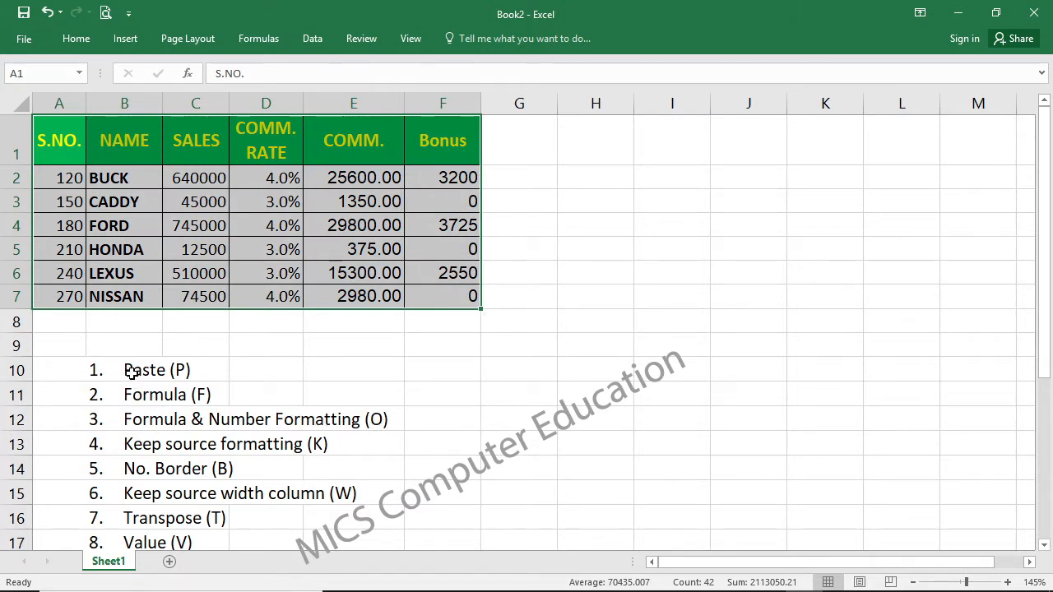
{"action": "scroll", "coordinate": [169, 424], "scroll_direction": "down", "scroll_amount": 3}
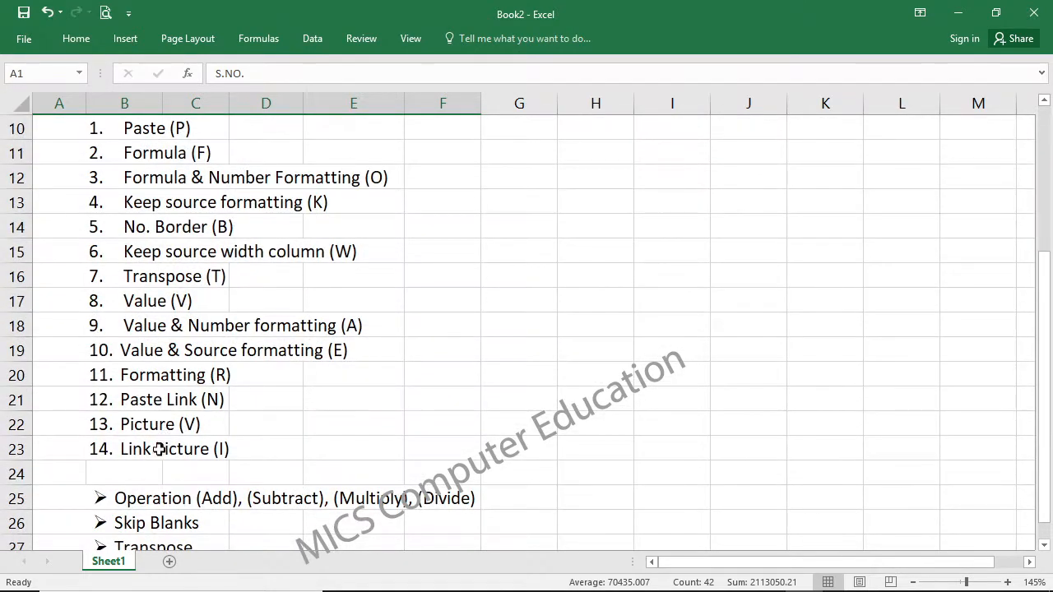
{"action": "double_click", "coordinate": [76, 39]}
{"action": "left_click", "coordinate": [26, 103]}
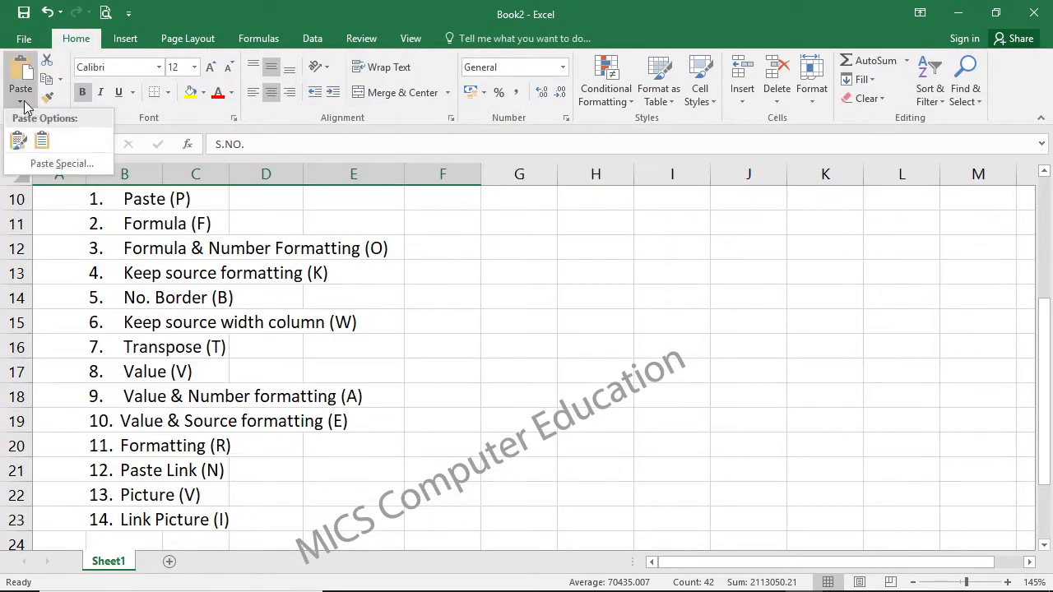
{"action": "left_click", "coordinate": [464, 328]}
{"action": "scroll", "coordinate": [466, 328], "scroll_direction": "up", "scroll_amount": 1}
{"action": "scroll", "coordinate": [466, 328], "scroll_direction": "up", "scroll_amount": 2}
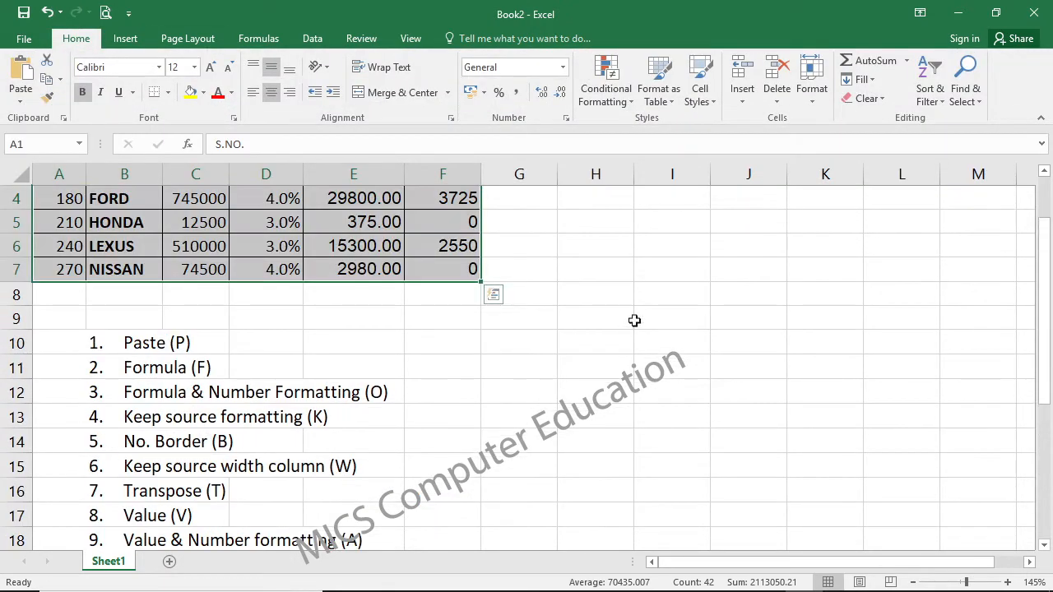
Copy the whole sales table in A1:F7, including its header row
{"action": "left_click", "coordinate": [635, 323]}
{"action": "left_click_drag", "start_coordinate": [77, 202], "coordinate": [447, 369]}
{"action": "key", "text": "ctrl+c"}
Examine the paste options and the Paste Special dialog offered for the copied table, leaving without pasting
{"action": "left_click", "coordinate": [22, 101]}
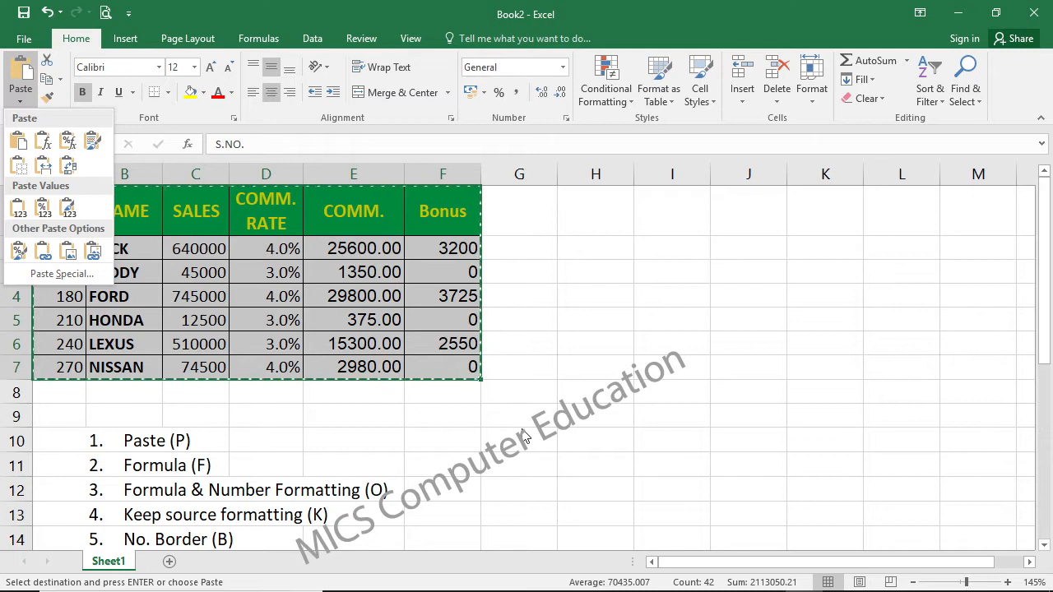
{"action": "left_click", "coordinate": [73, 283]}
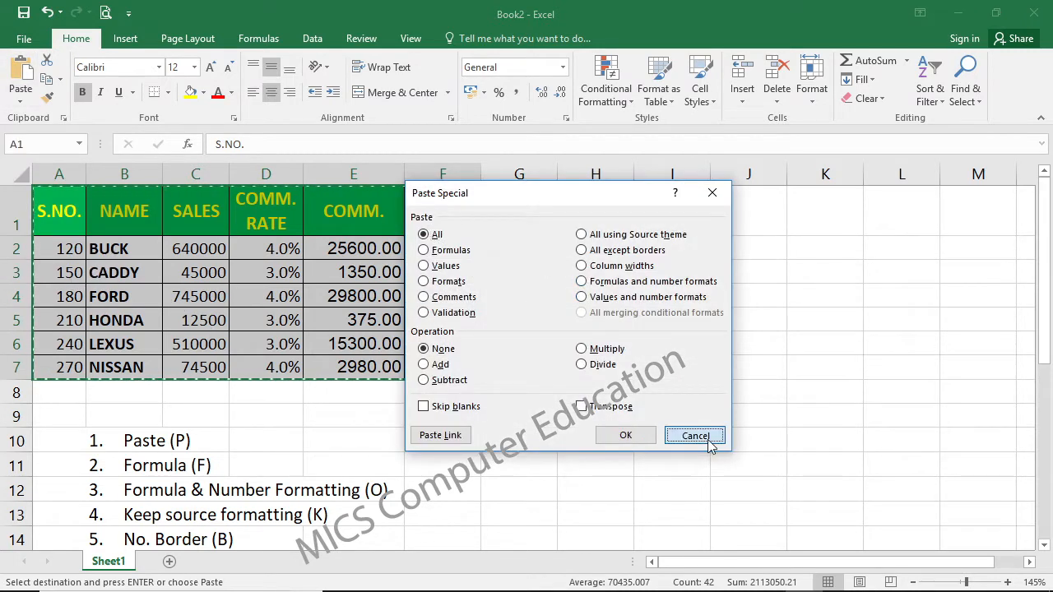
{"action": "left_click", "coordinate": [706, 439]}
{"action": "scroll", "coordinate": [356, 402], "scroll_direction": "down", "scroll_amount": 2}
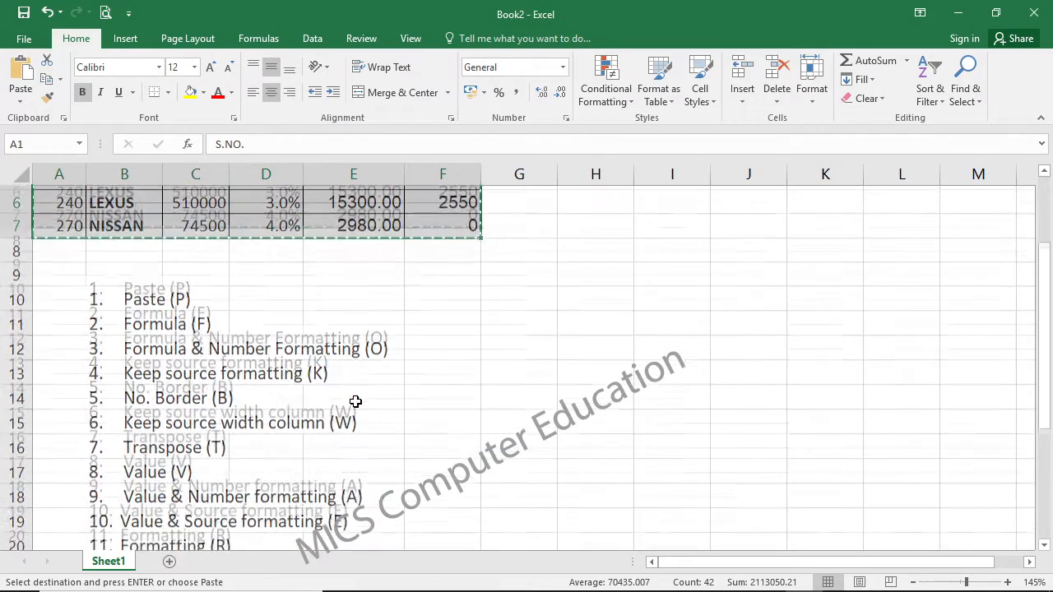
{"action": "scroll", "coordinate": [270, 311], "scroll_direction": "up", "scroll_amount": 2}
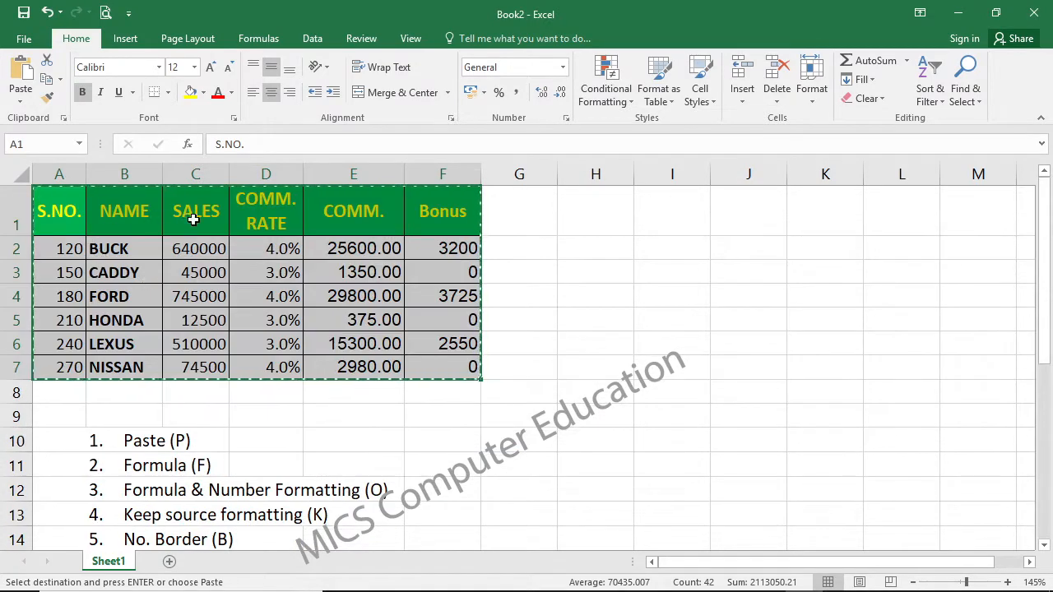
Try a regular paste of the copied table at H1 and undo it
{"action": "left_click", "coordinate": [596, 222]}
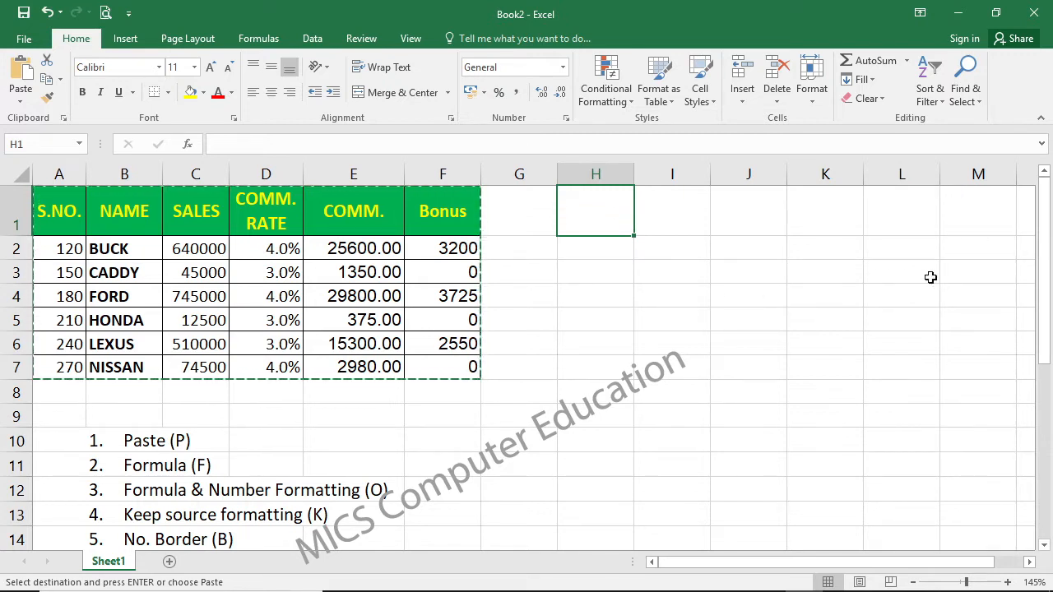
{"action": "key", "text": "ctrl+v"}
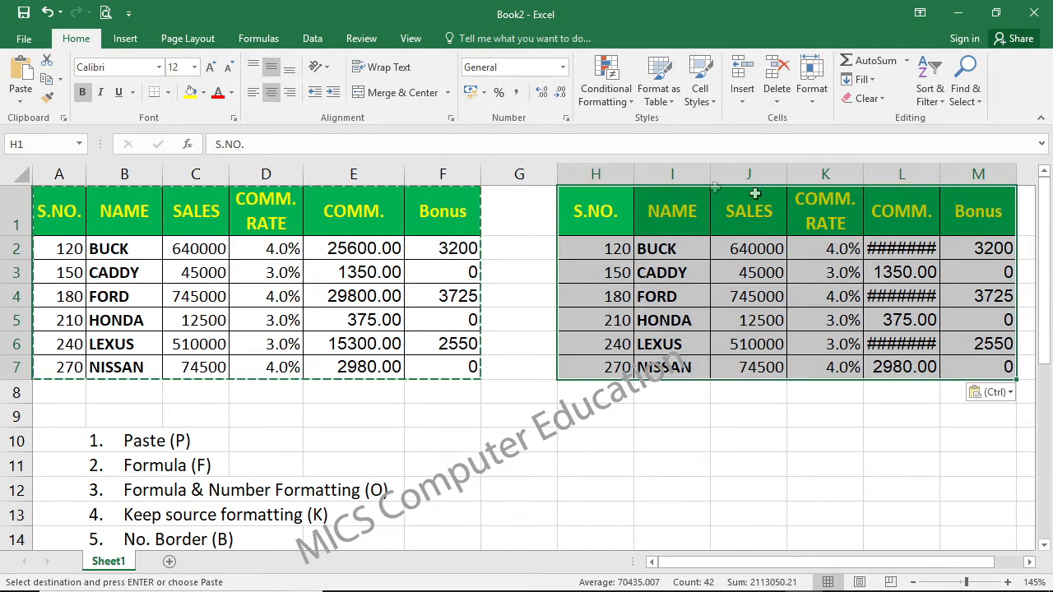
{"action": "left_click", "coordinate": [634, 171]}
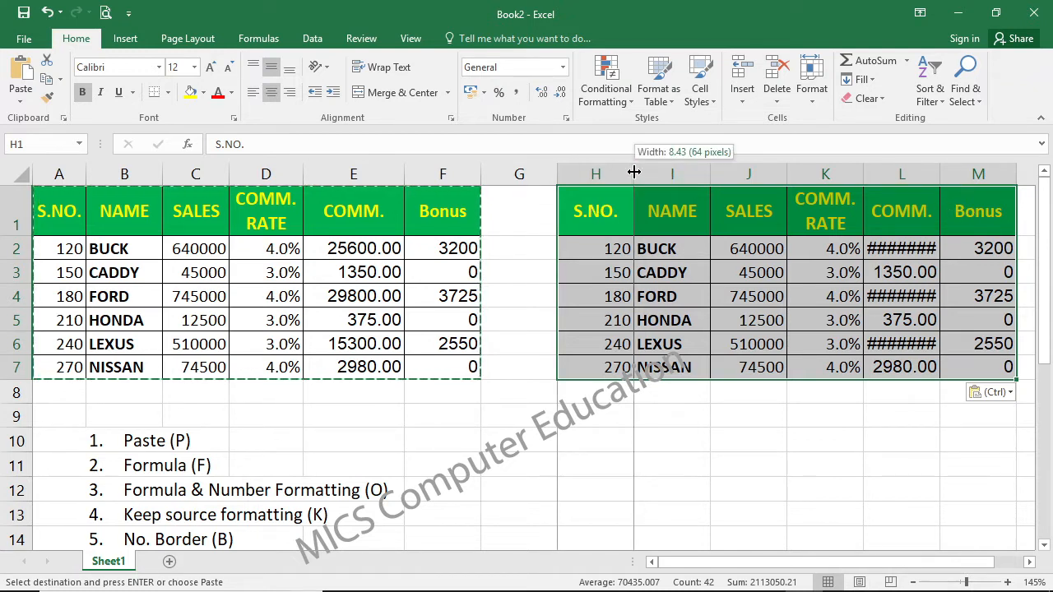
{"action": "left_click", "coordinate": [711, 176]}
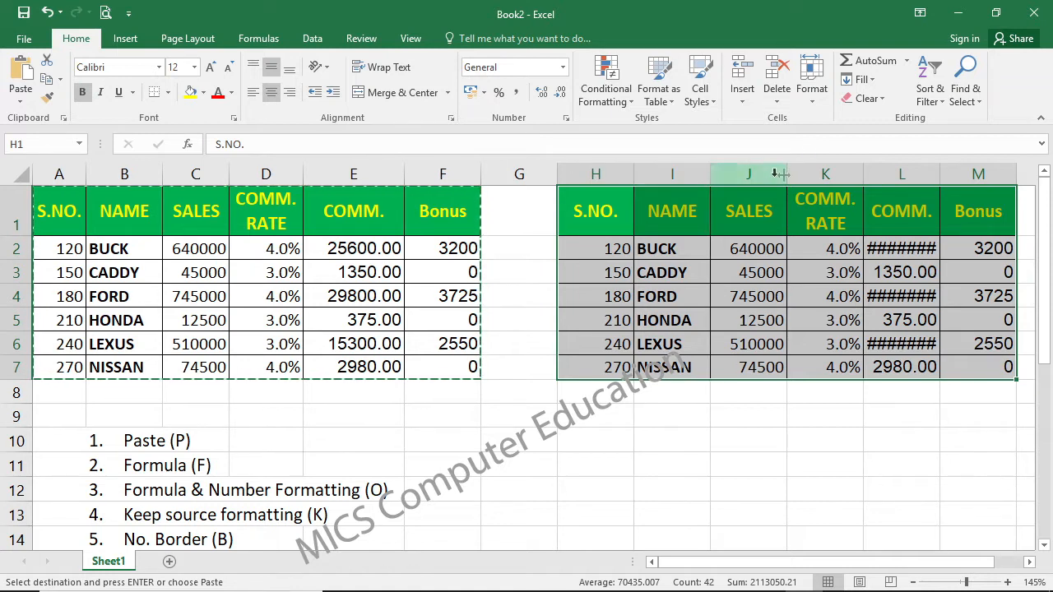
{"action": "key", "text": "ctrl+z"}
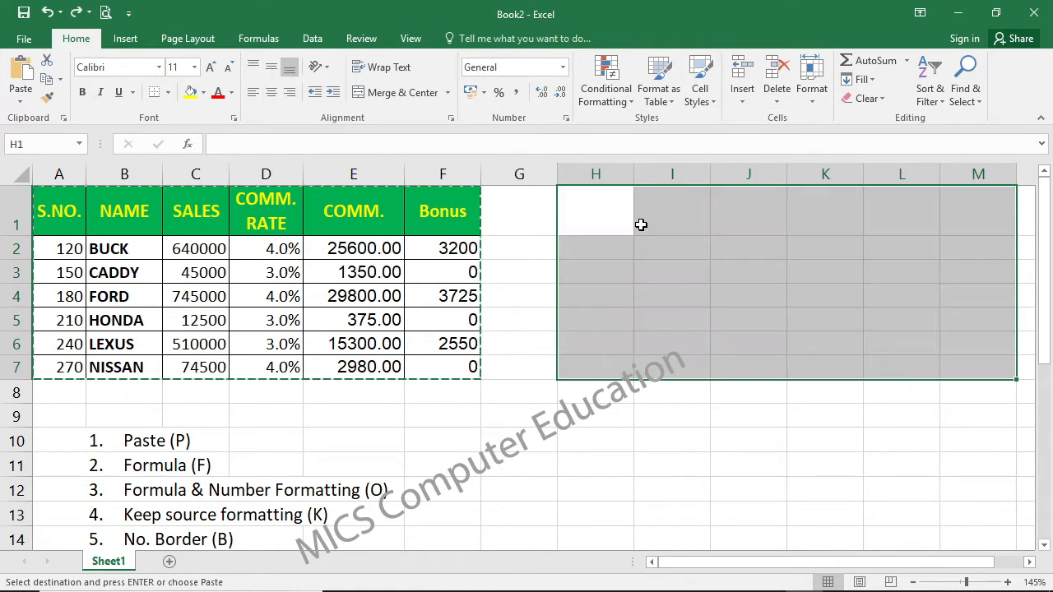
Paste the copied table at H1 using the Formulas option
{"action": "left_click", "coordinate": [607, 223]}
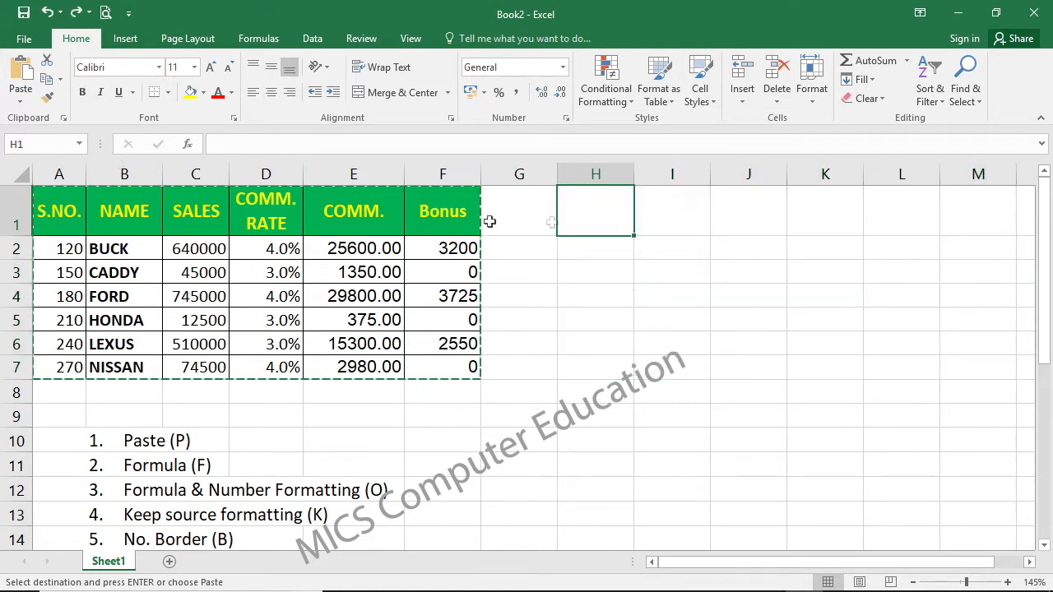
{"action": "left_click", "coordinate": [20, 101]}
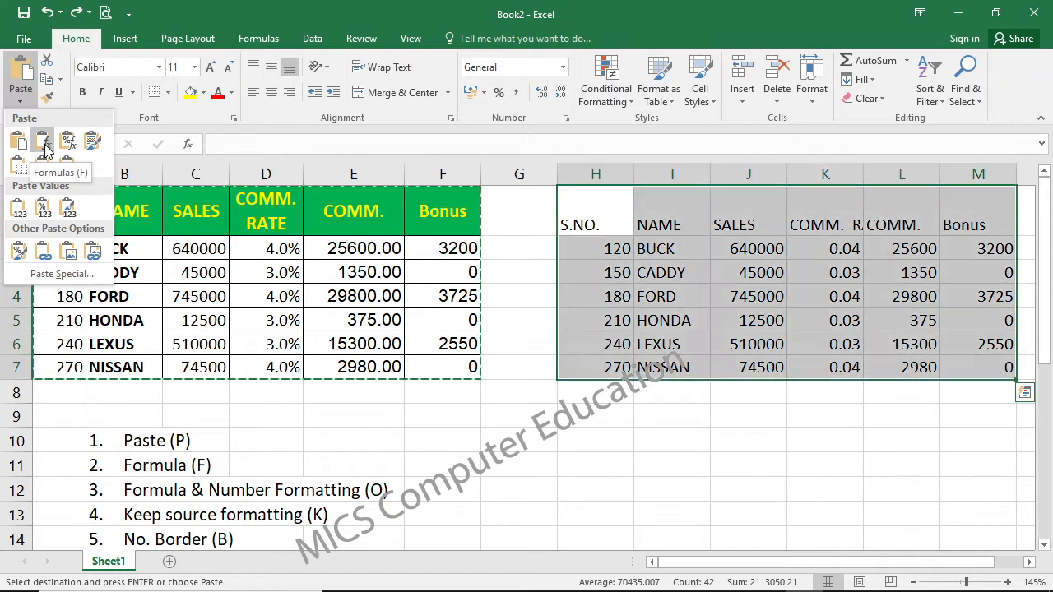
{"action": "left_click", "coordinate": [45, 144]}
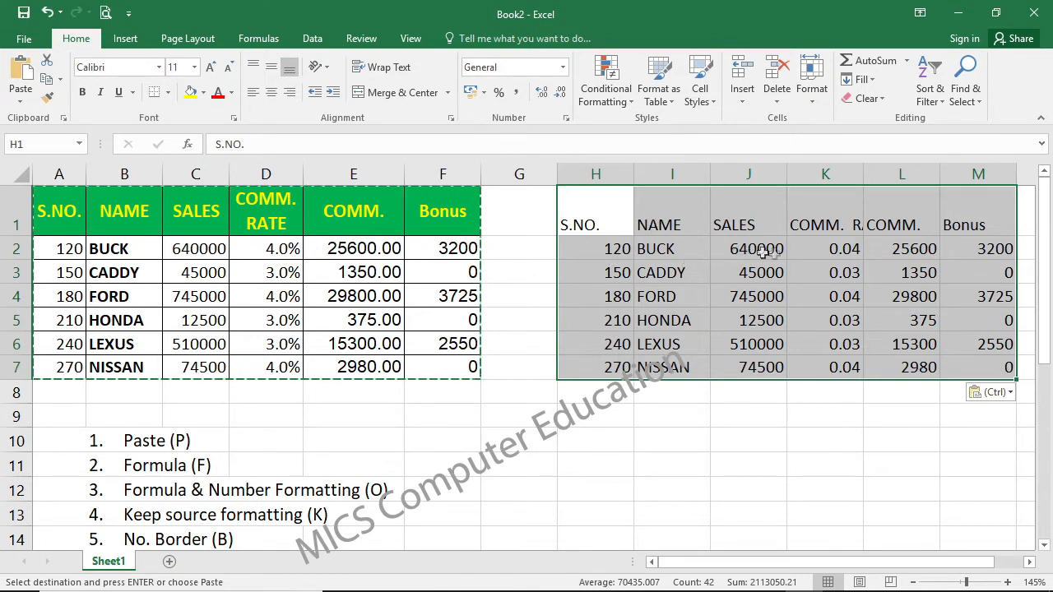
Inspect the pasted commission rate in K2 and commission formula in L2, and undo the formulas paste
{"action": "left_click", "coordinate": [834, 250]}
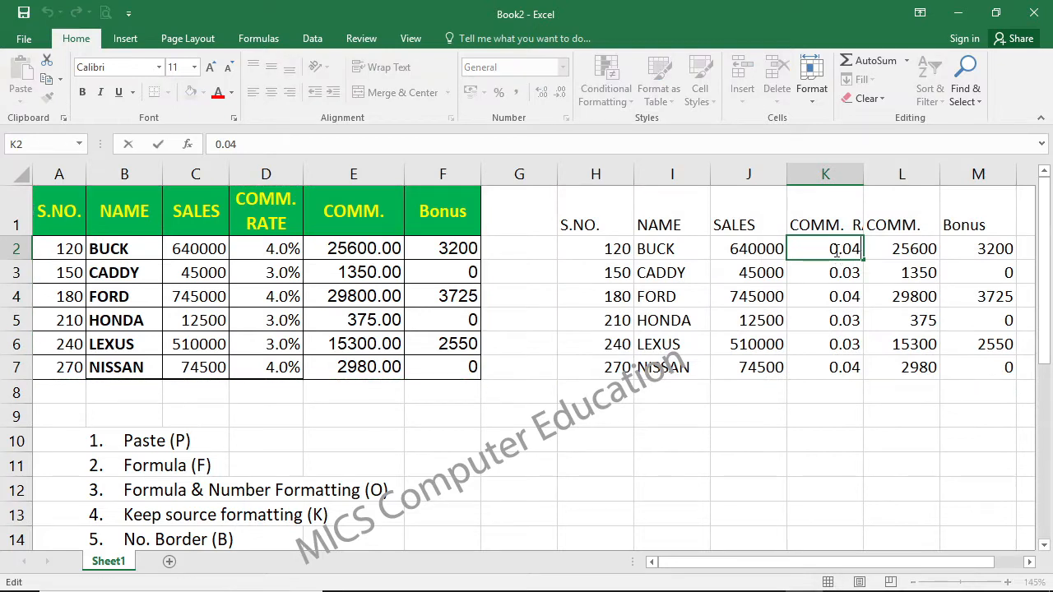
{"action": "double_click", "coordinate": [868, 248]}
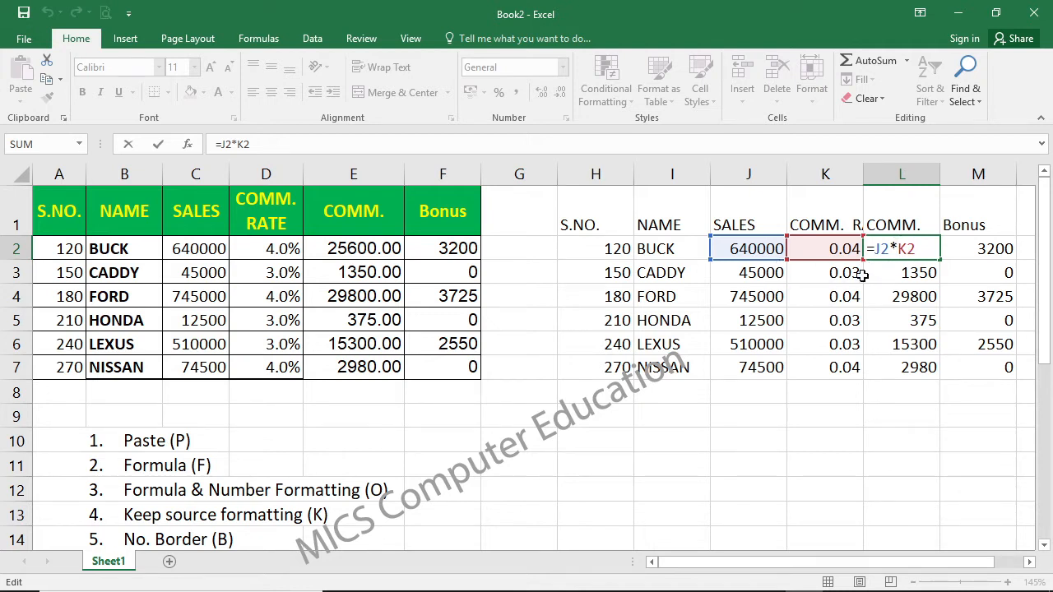
{"action": "key", "text": "ctrl+Return"}
{"action": "key", "text": "Left"}
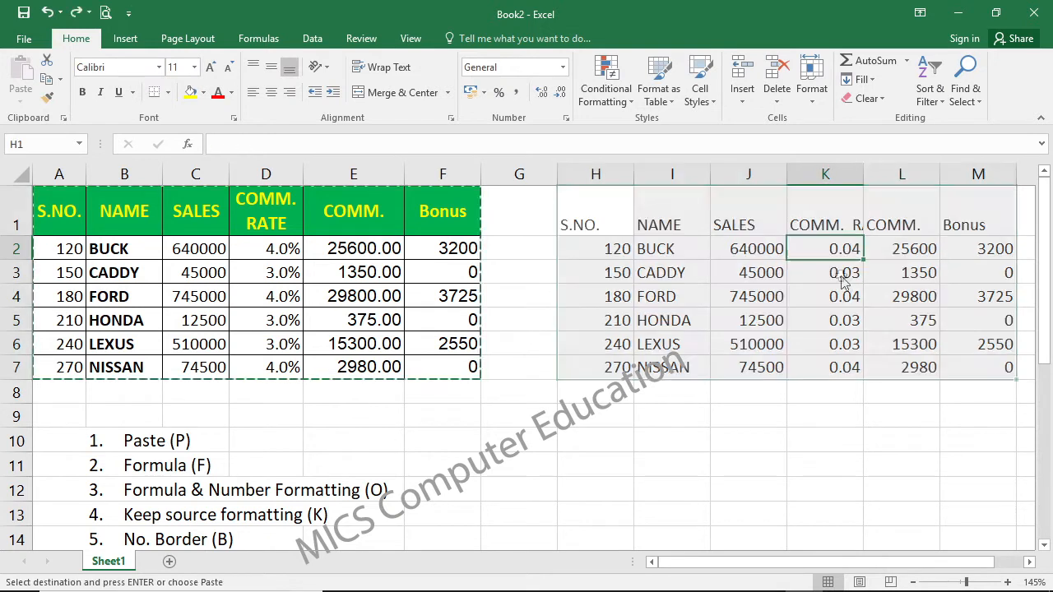
{"action": "key", "text": "ctrl+z"}
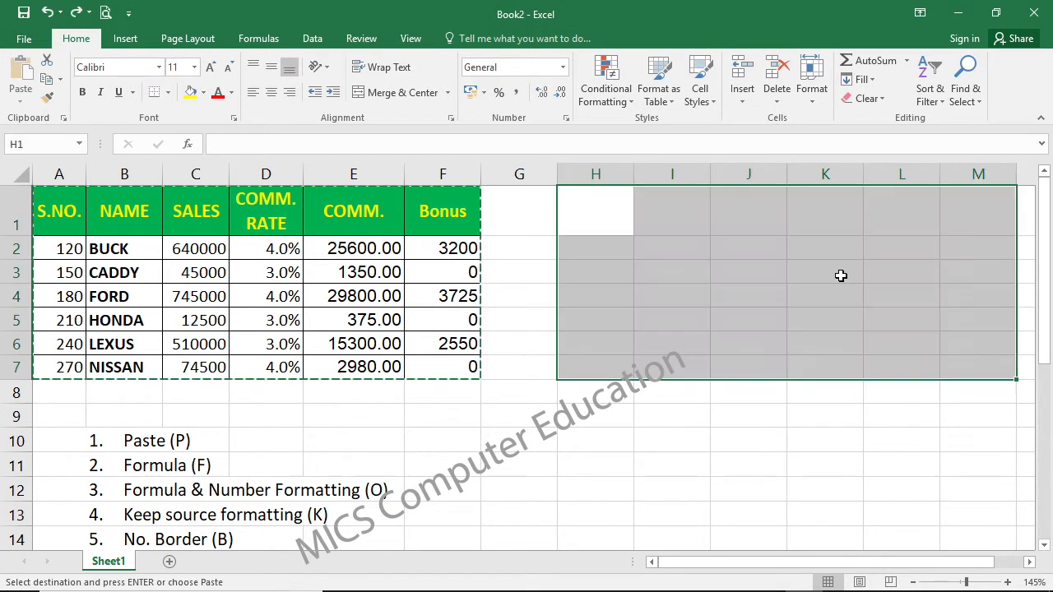
Paste the copied table at H1 using the Keep Source Formatting option
{"action": "left_click", "coordinate": [611, 228]}
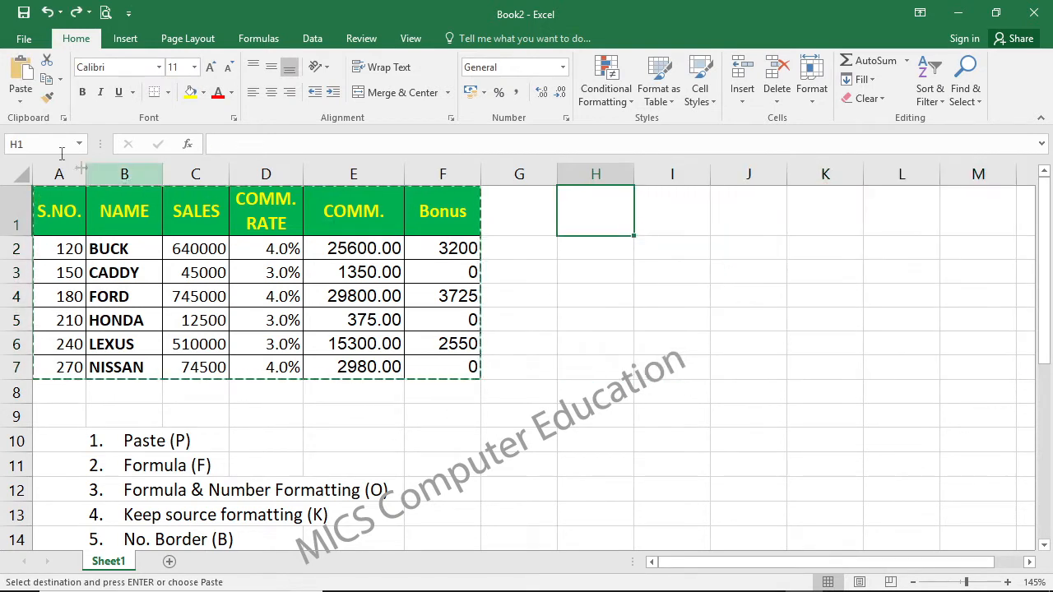
{"action": "left_click", "coordinate": [8, 95]}
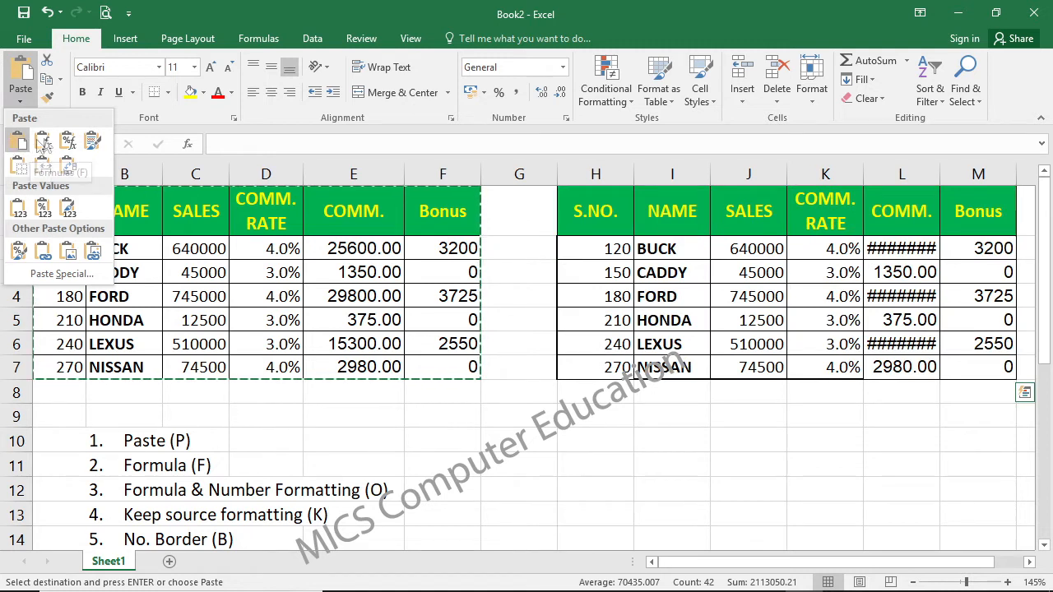
{"action": "left_click", "coordinate": [94, 143]}
Inspect the pasted commission and bonus cells L2 and M2, and undo the source-formatted paste
{"action": "left_click", "coordinate": [893, 246]}
{"action": "left_click", "coordinate": [975, 246]}
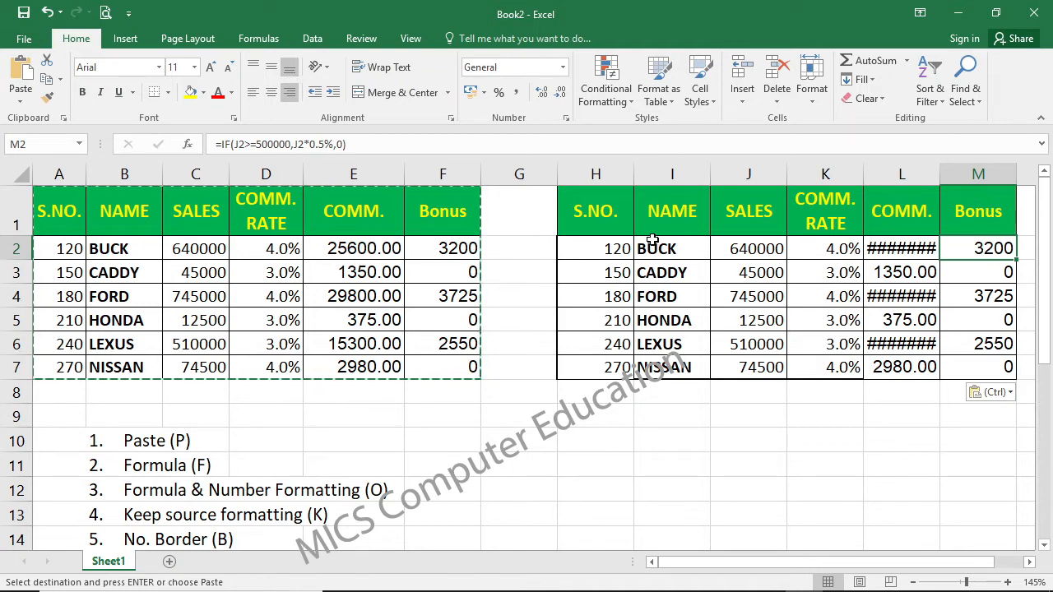
{"action": "key", "text": "ctrl+z"}
Paste the copied table at H1 as values only
{"action": "left_click", "coordinate": [598, 227]}
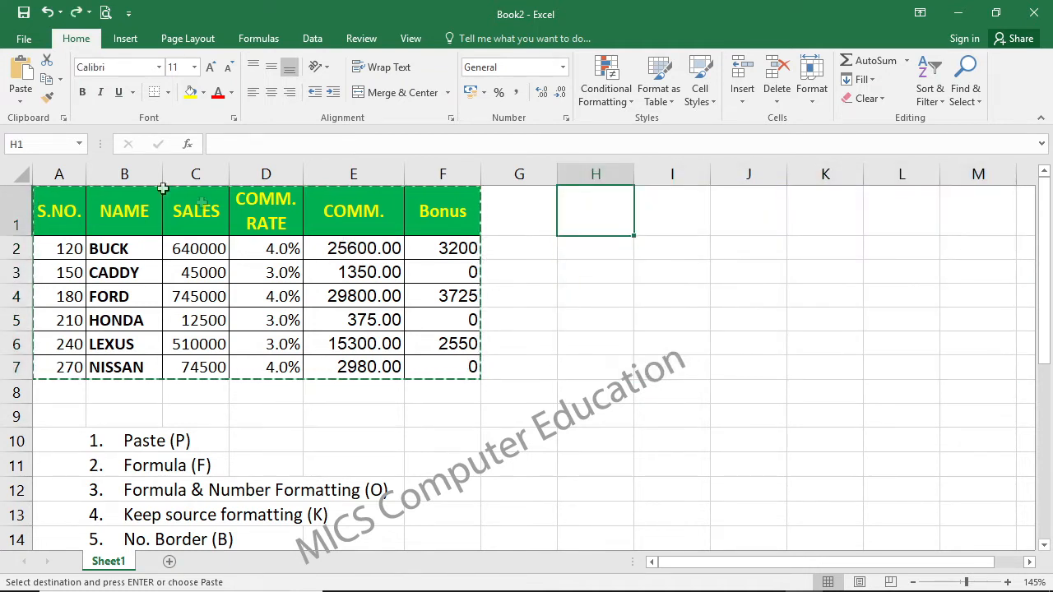
{"action": "left_click", "coordinate": [21, 100]}
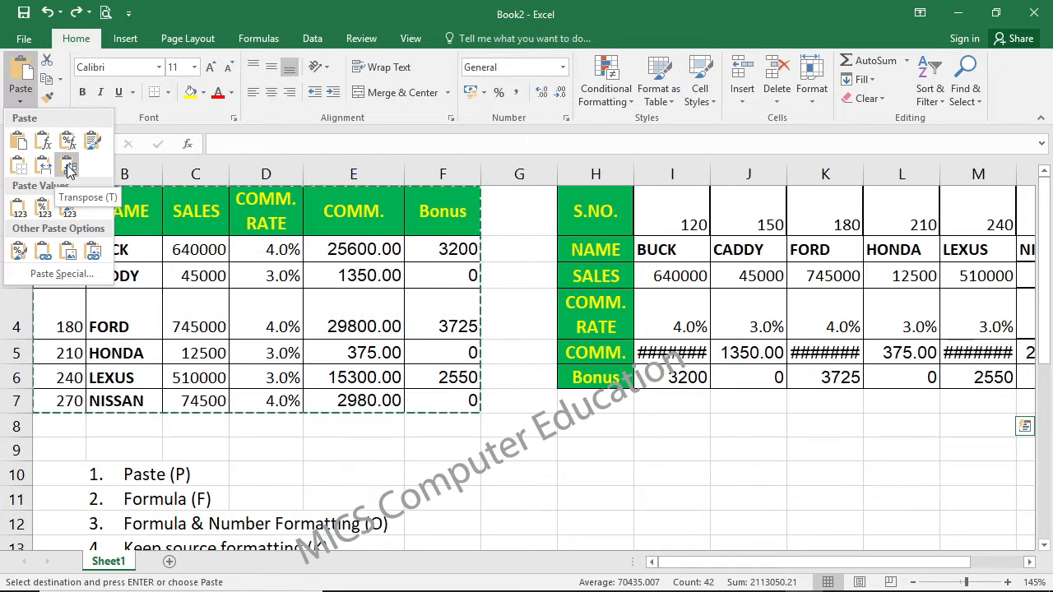
{"action": "left_click", "coordinate": [20, 212]}
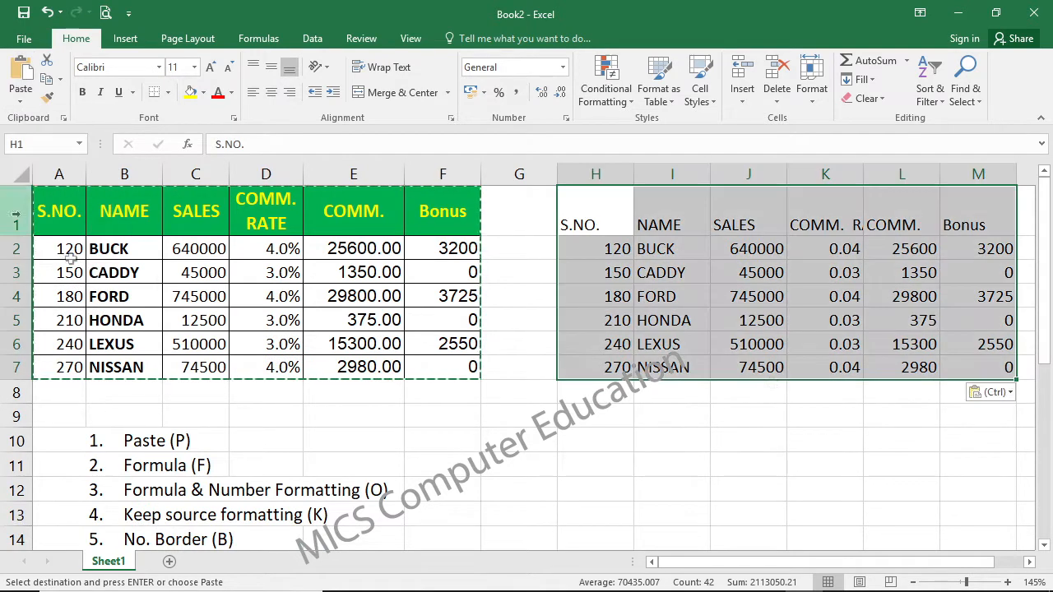
Check whether the pasted commission cell L2 holds a formula or a plain value, and undo the values paste
{"action": "left_click", "coordinate": [900, 249]}
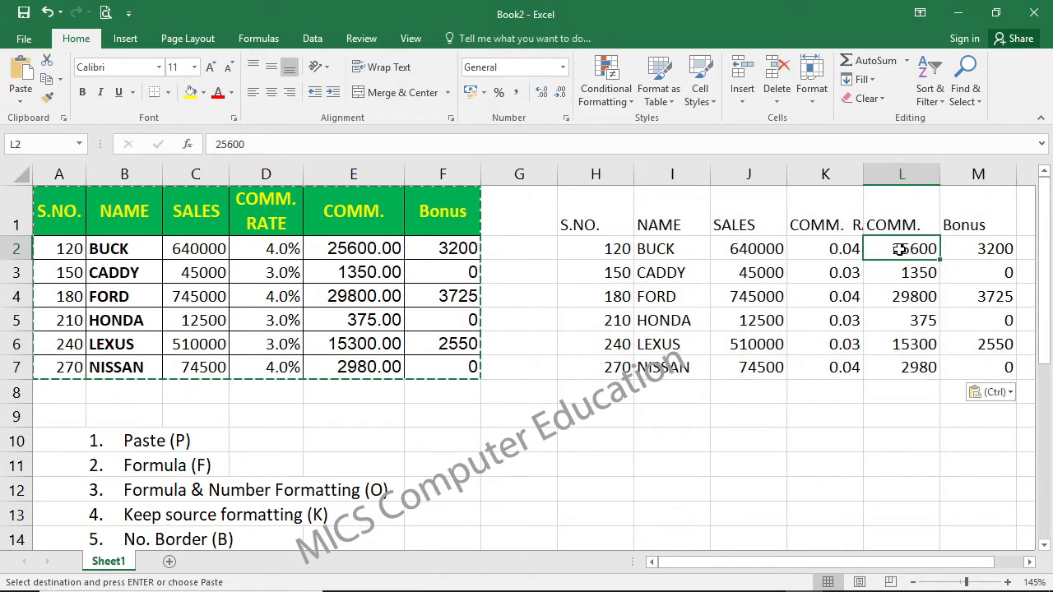
{"action": "double_click", "coordinate": [905, 249]}
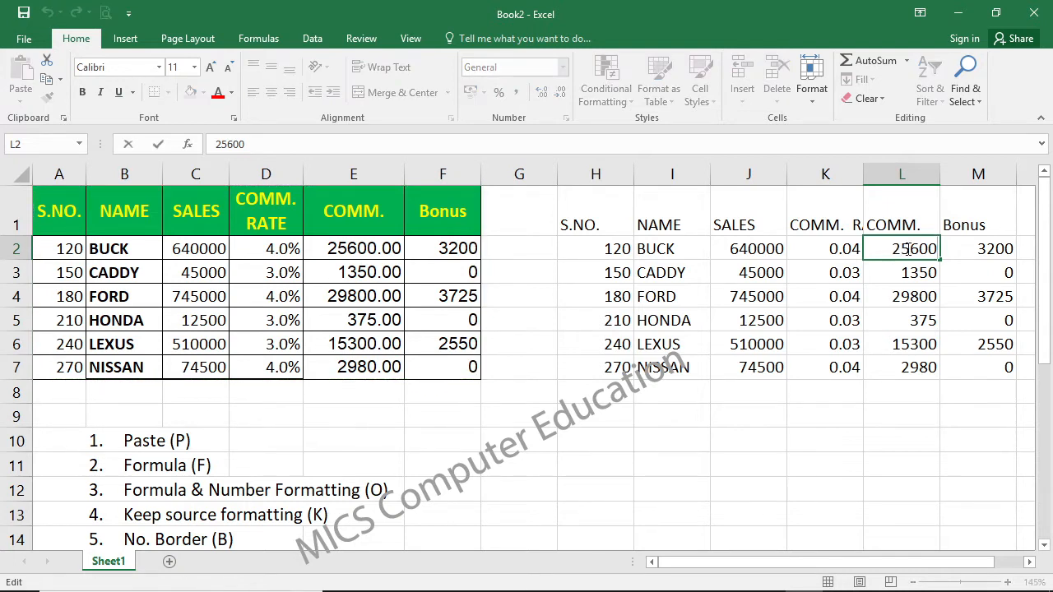
{"action": "key", "text": "Escape"}
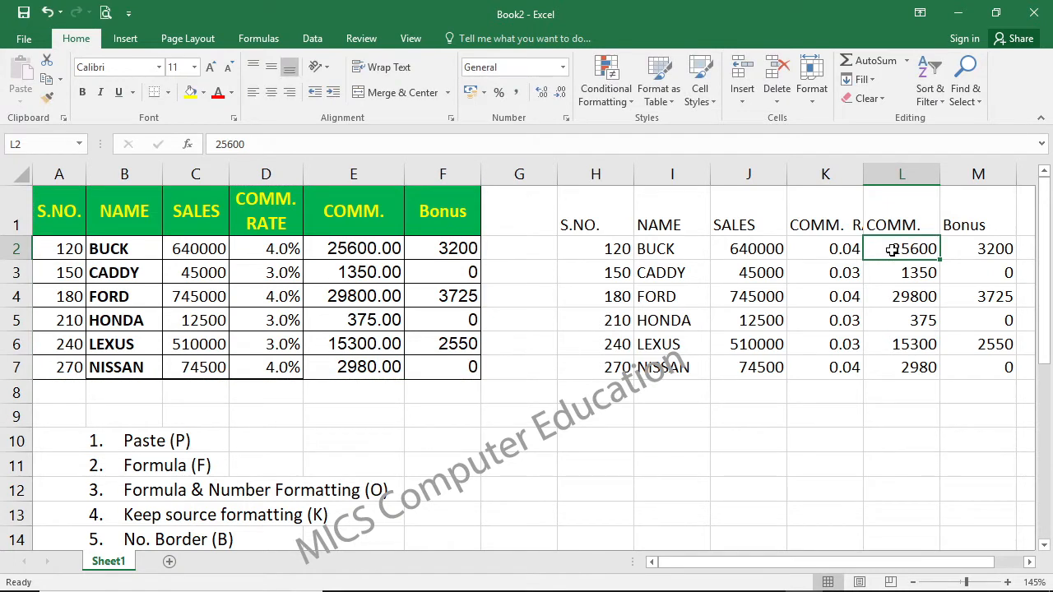
{"action": "key", "text": "ctrl+z"}
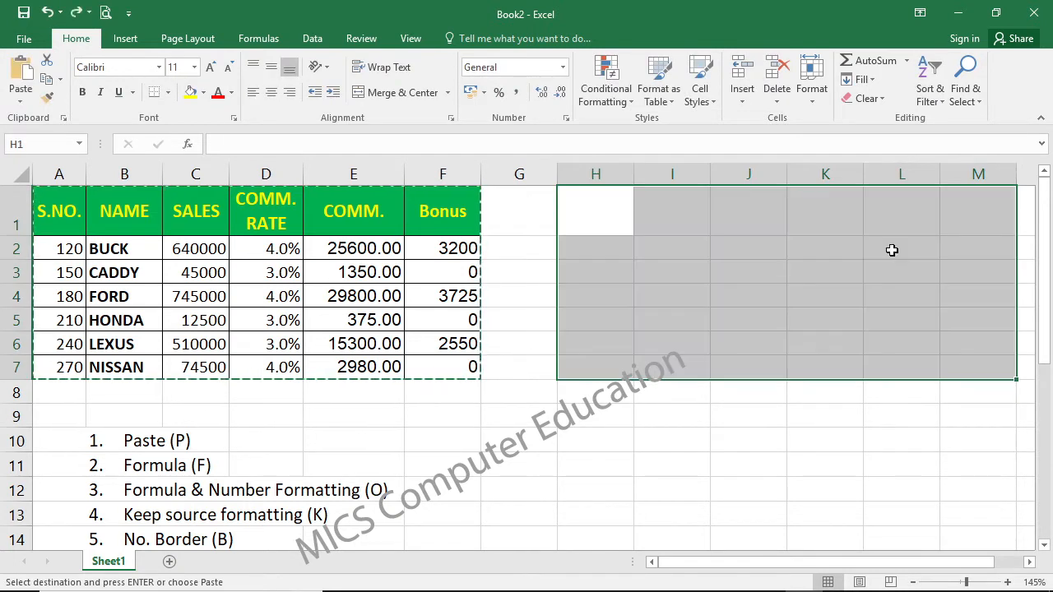
Paste the copied table at H1 as a link and inspect the cell reference behind H2
{"action": "left_click", "coordinate": [623, 216]}
{"action": "left_click", "coordinate": [21, 100]}
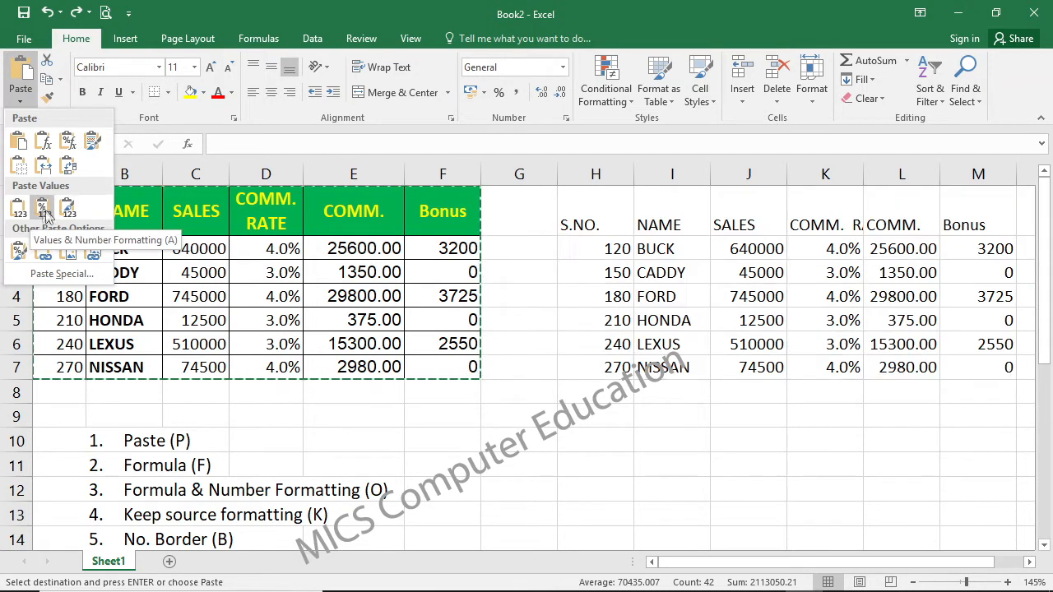
{"action": "left_click", "coordinate": [43, 253]}
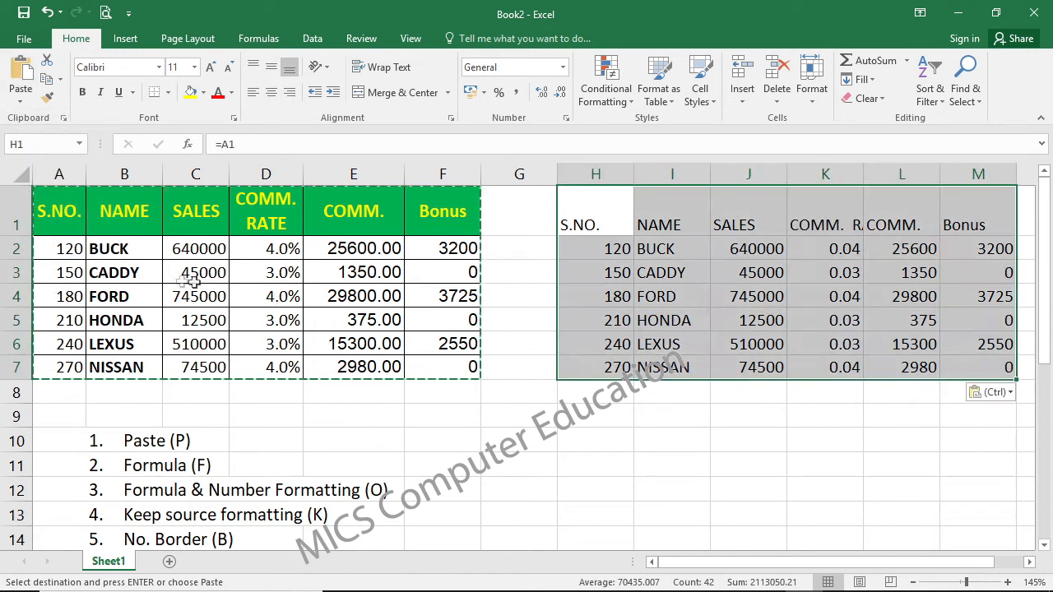
{"action": "left_click", "coordinate": [581, 247]}
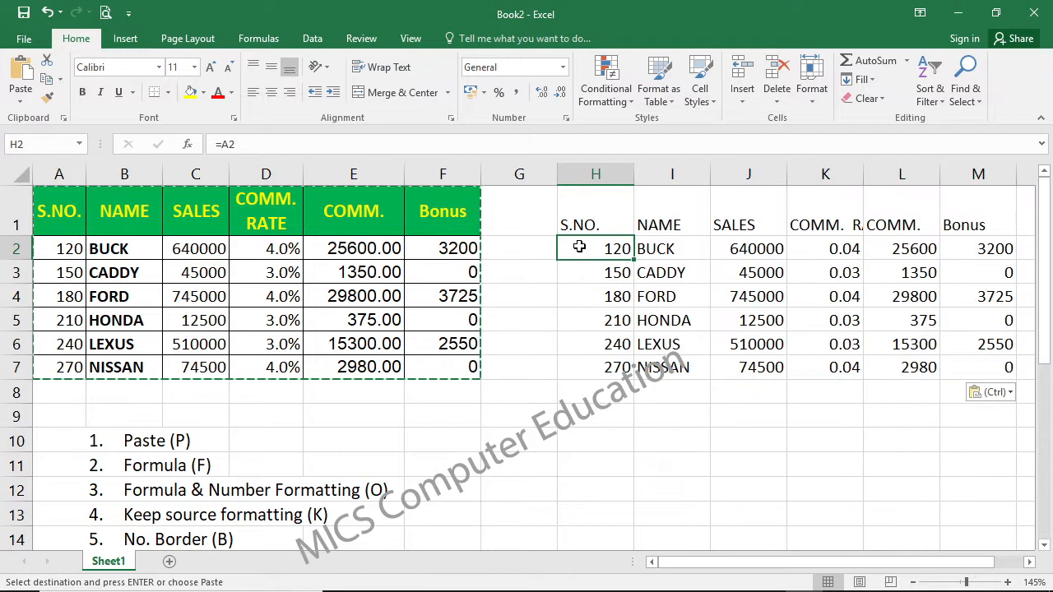
{"action": "double_click", "coordinate": [580, 247]}
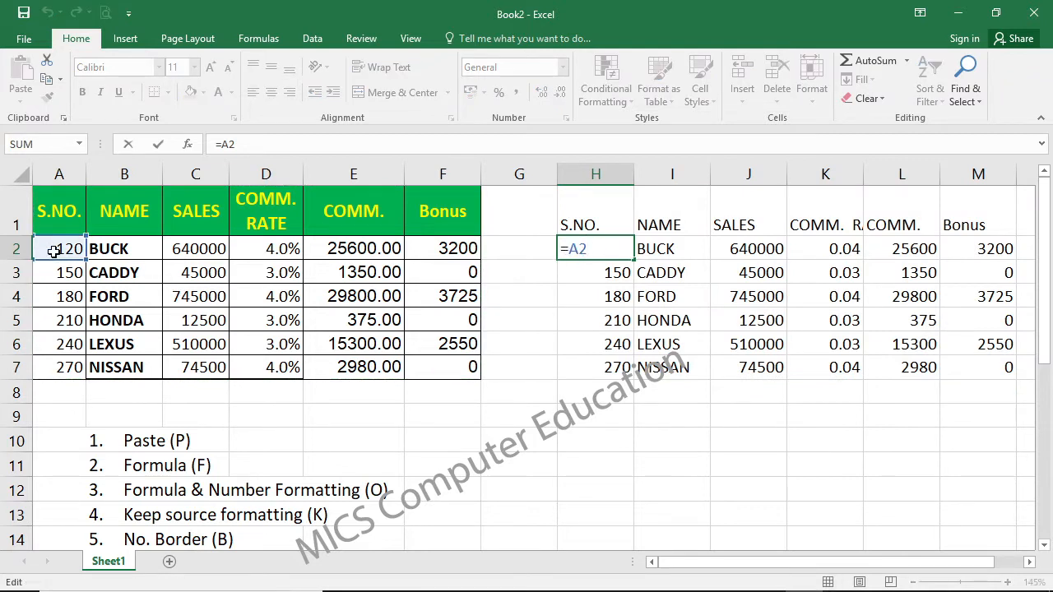
{"action": "key", "text": "Escape"}
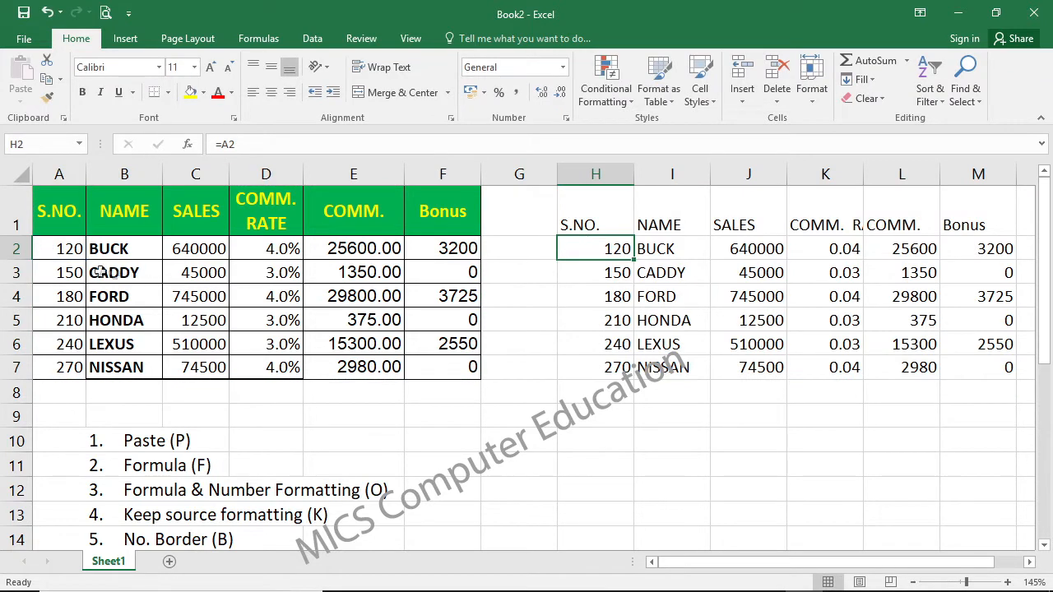
Set the serial number in A2 to 110, check the linked cell H2, and undo the change
{"action": "left_click", "coordinate": [61, 255]}
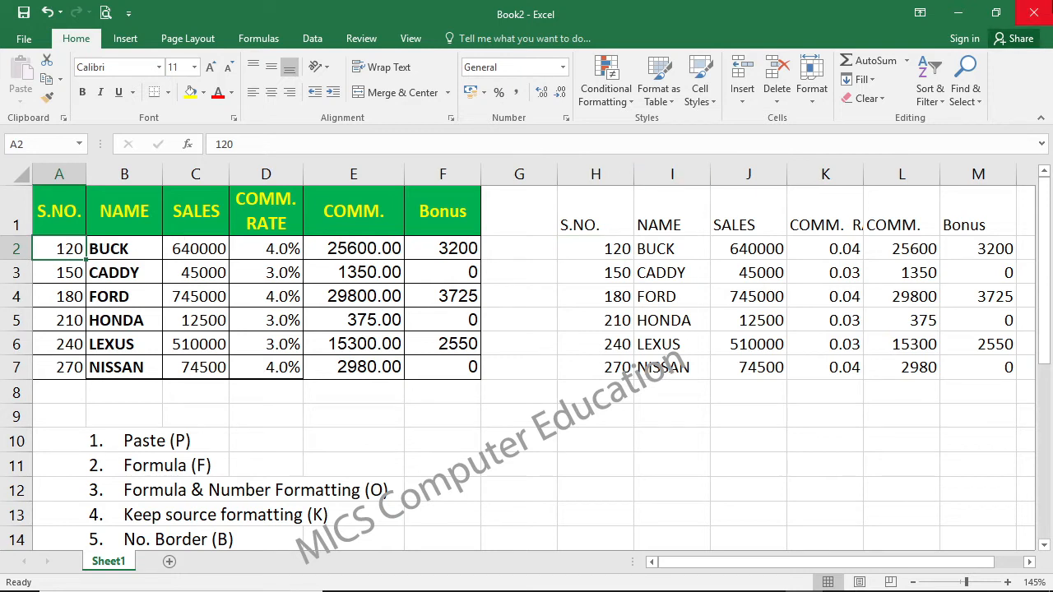
{"action": "type", "text": "11"}
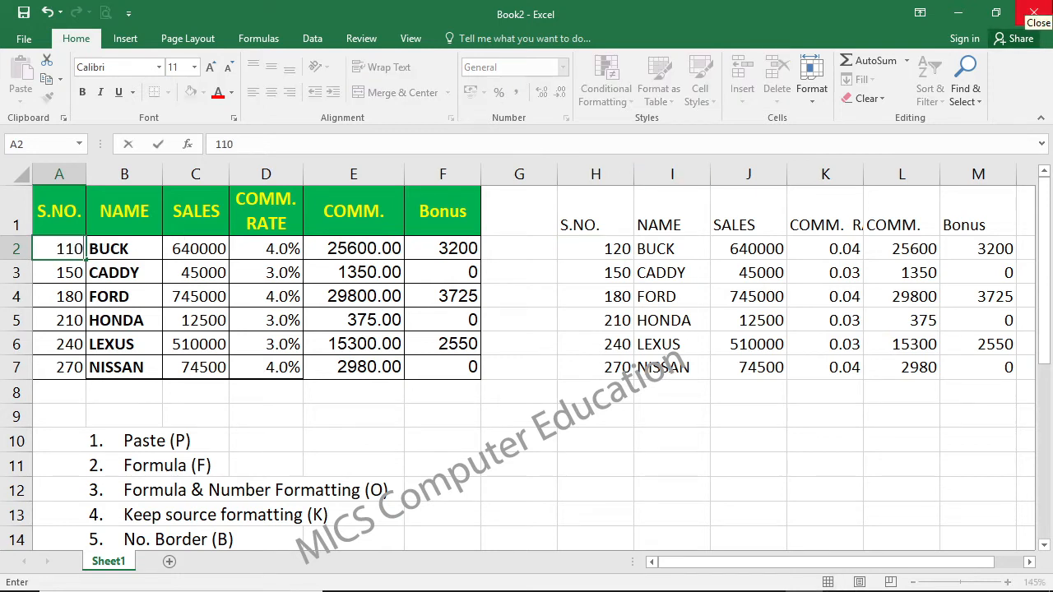
{"action": "key", "text": "Return"}
{"action": "scroll", "coordinate": [1034, 11], "scroll_direction": "down", "scroll_amount": 1}
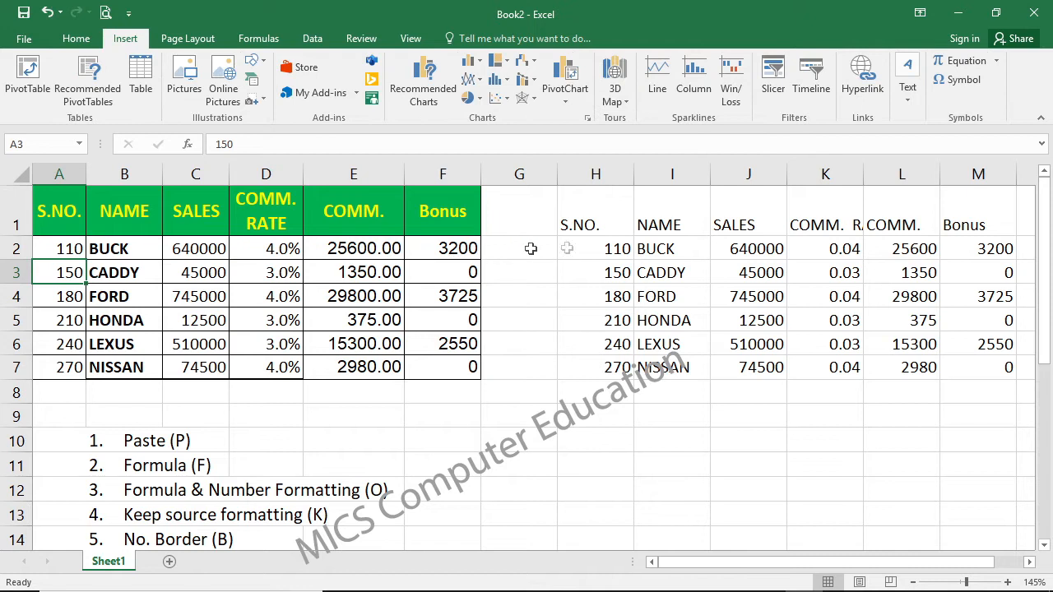
{"action": "left_click", "coordinate": [591, 248]}
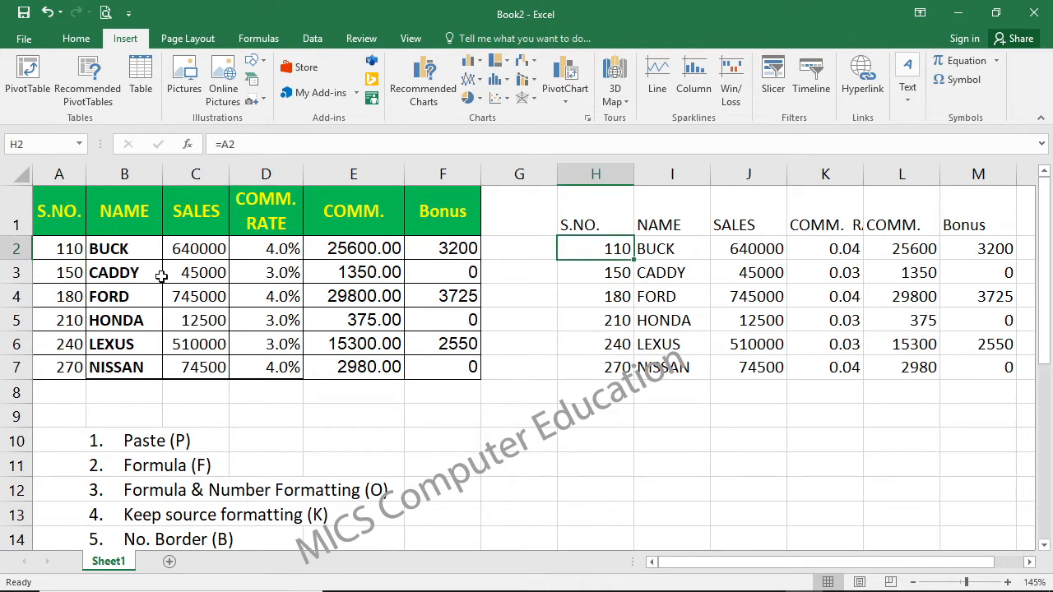
{"action": "key", "text": "ctrl+z"}
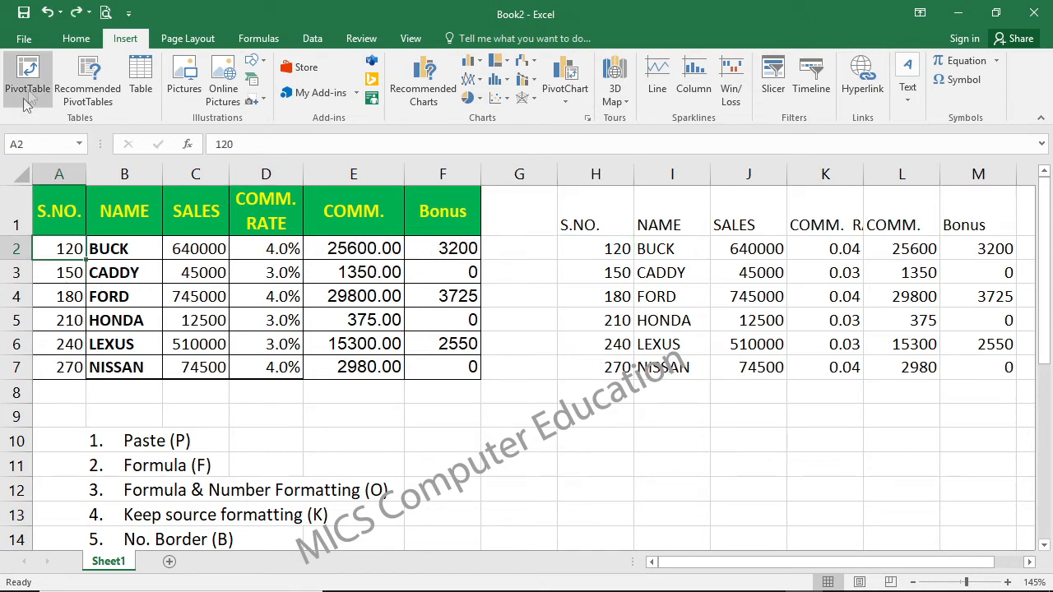
Copy the table A1:F7, paste it at H1 as a picture, and move the picture below the linked table
{"action": "left_click_drag", "start_coordinate": [62, 209], "coordinate": [419, 366]}
{"action": "key", "text": "ctrl+c"}
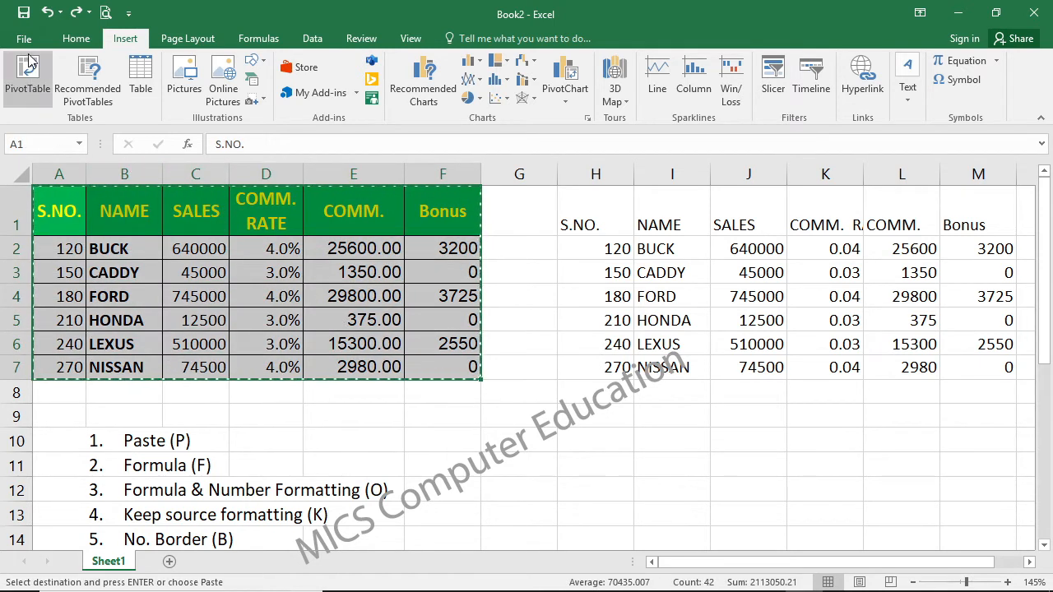
{"action": "left_click", "coordinate": [76, 38]}
{"action": "left_click", "coordinate": [21, 100]}
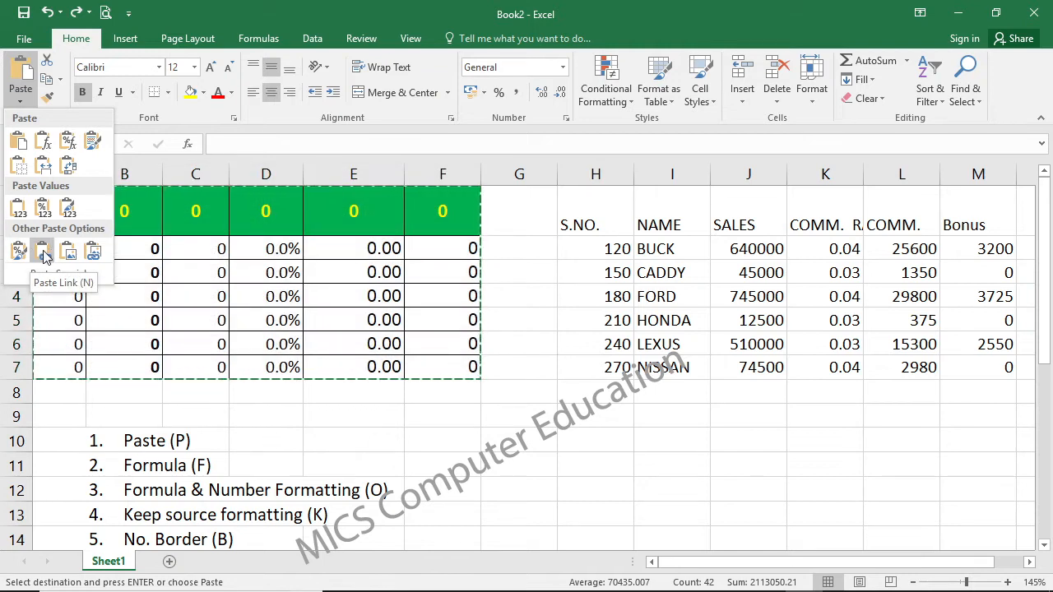
{"action": "left_click", "coordinate": [591, 224]}
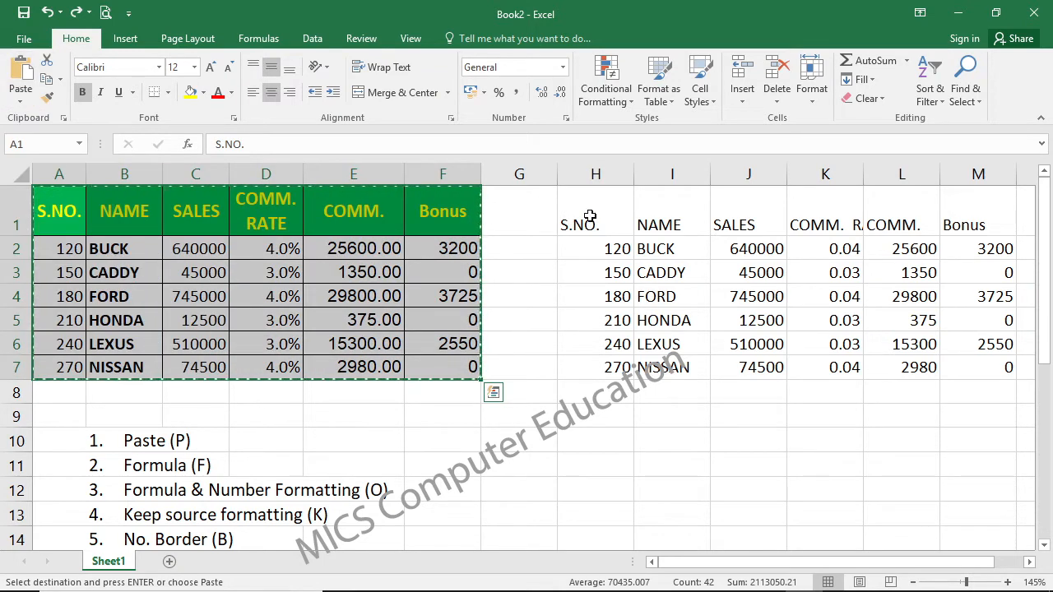
{"action": "left_click", "coordinate": [576, 222]}
{"action": "left_click", "coordinate": [20, 99]}
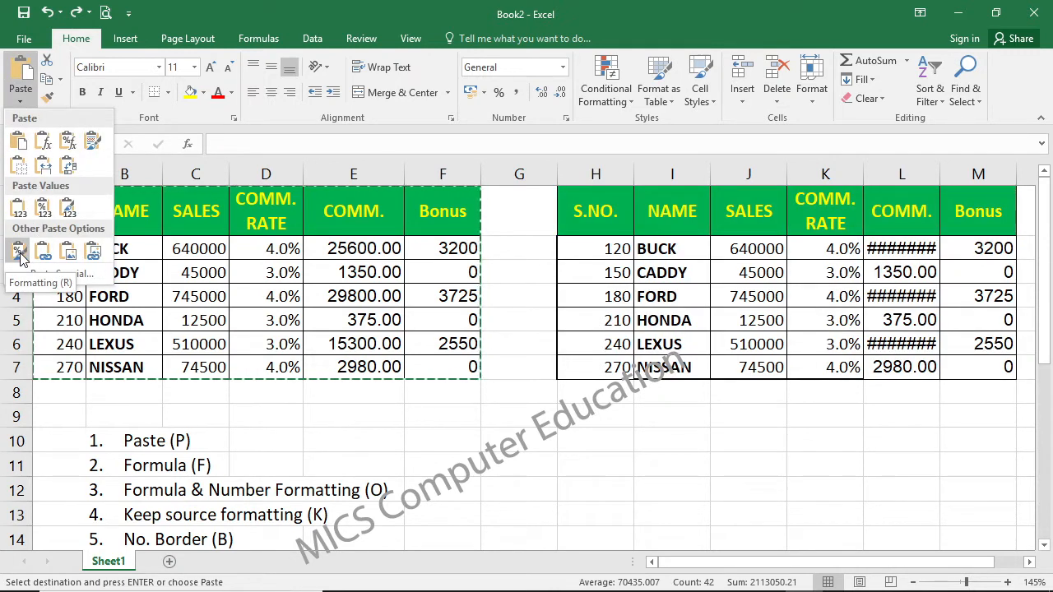
{"action": "left_click", "coordinate": [70, 256]}
{"action": "left_click_drag", "start_coordinate": [659, 220], "coordinate": [655, 460]}
Clear the linked table in H1:M7 and move the table picture up into its place beside the source table
{"action": "left_click_drag", "start_coordinate": [590, 226], "coordinate": [966, 359]}
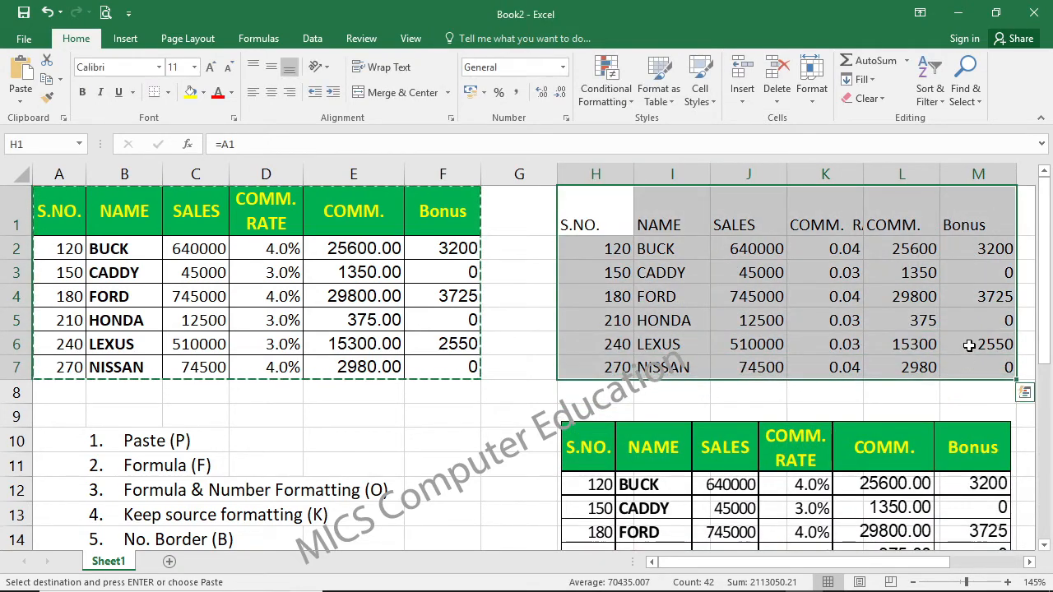
{"action": "key", "text": "Delete"}
{"action": "left_click_drag", "start_coordinate": [863, 452], "coordinate": [834, 231]}
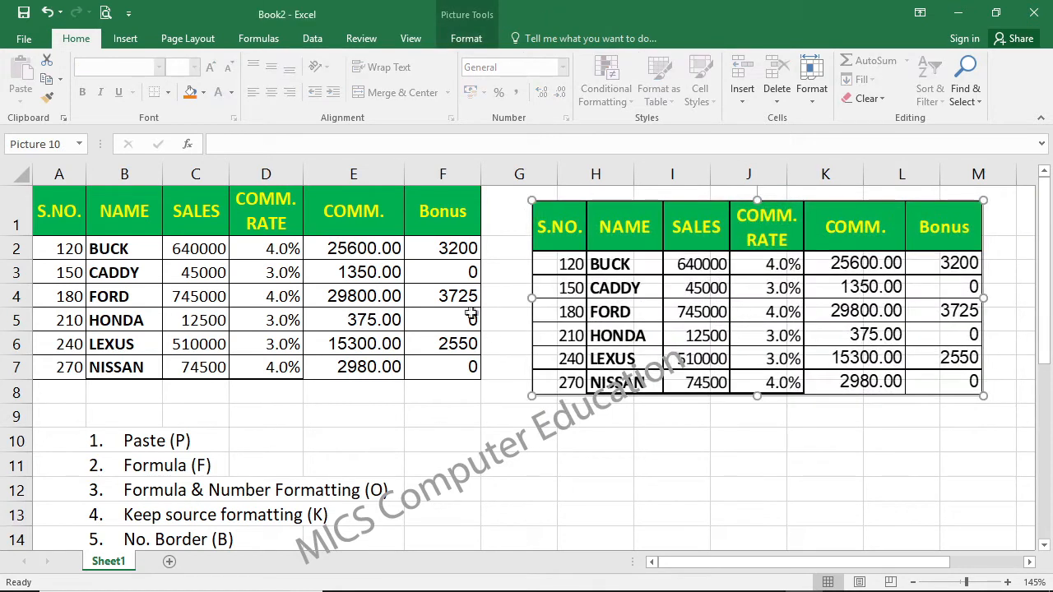
Preview several picture styles on the pasted table picture, and delete the picture
{"action": "left_click", "coordinate": [466, 39]}
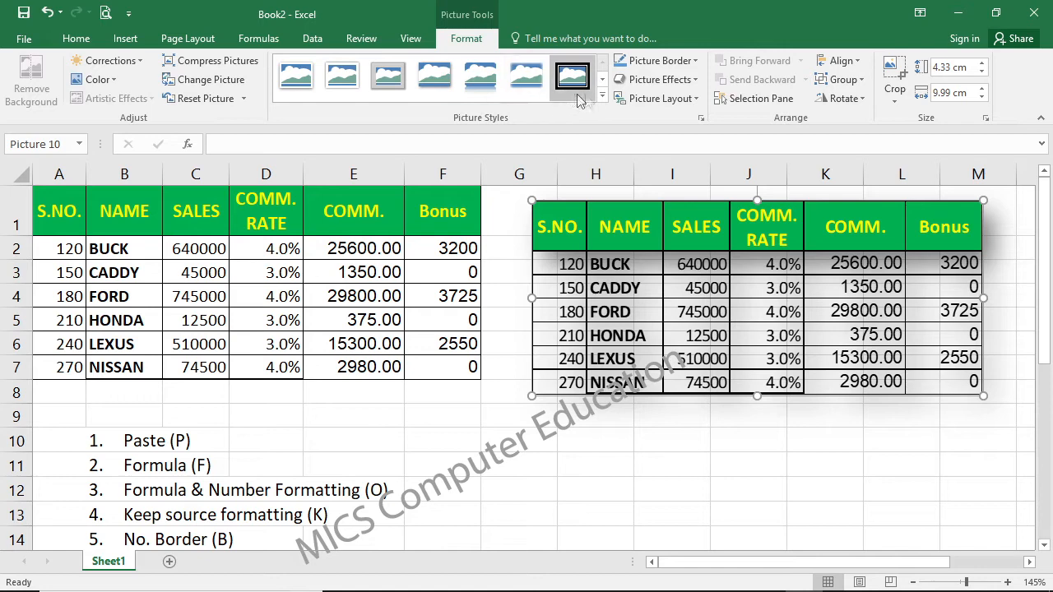
{"action": "left_click", "coordinate": [602, 96]}
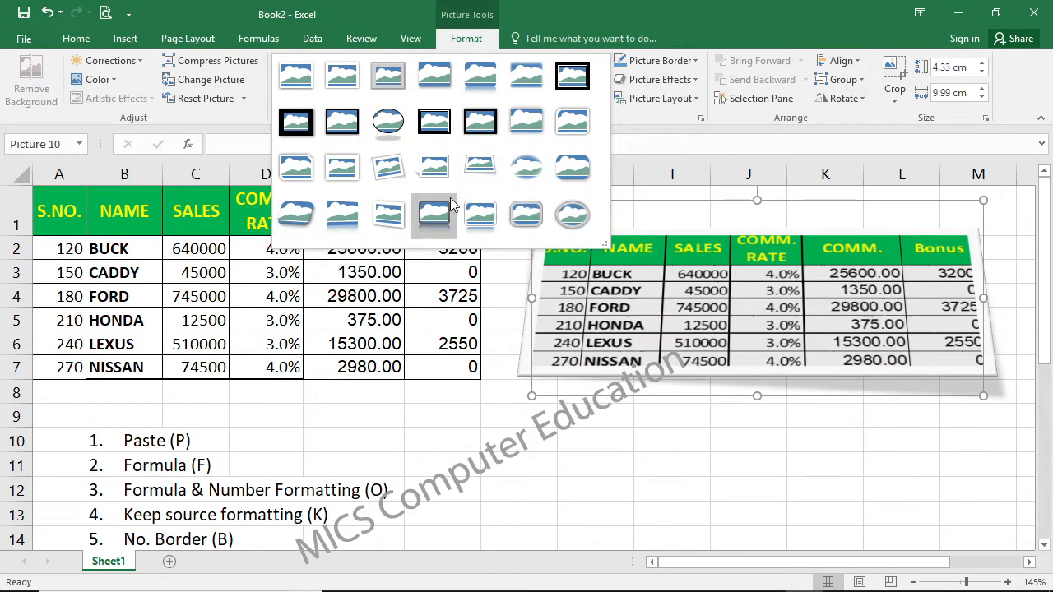
{"action": "left_click", "coordinate": [722, 309]}
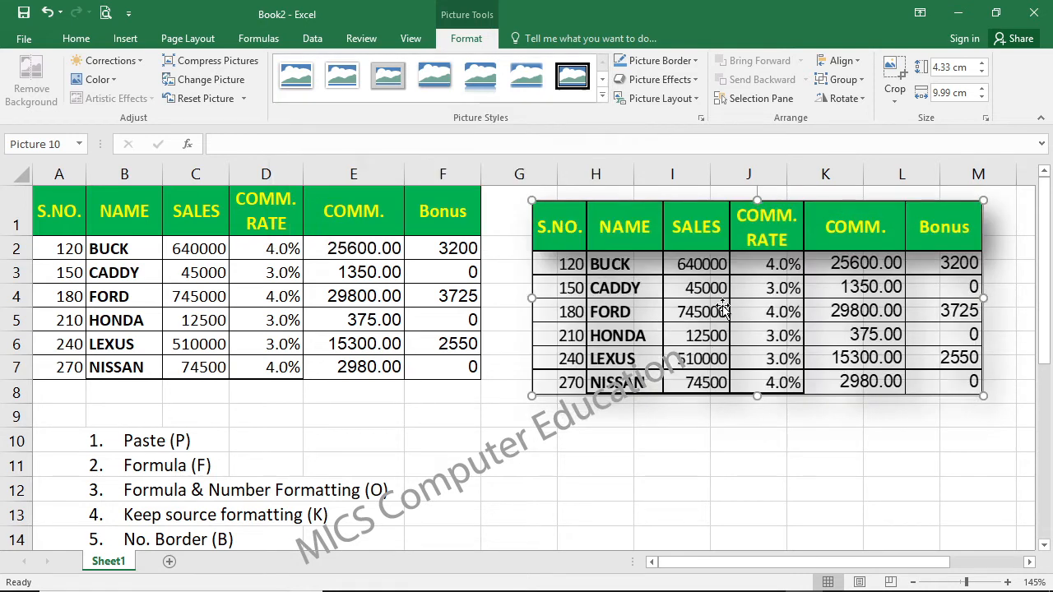
{"action": "key", "text": "Delete"}
Copy the table A1:F7, paste it as a linked picture, and place it beside the source over columns G to L
{"action": "left_click_drag", "start_coordinate": [45, 209], "coordinate": [411, 373]}
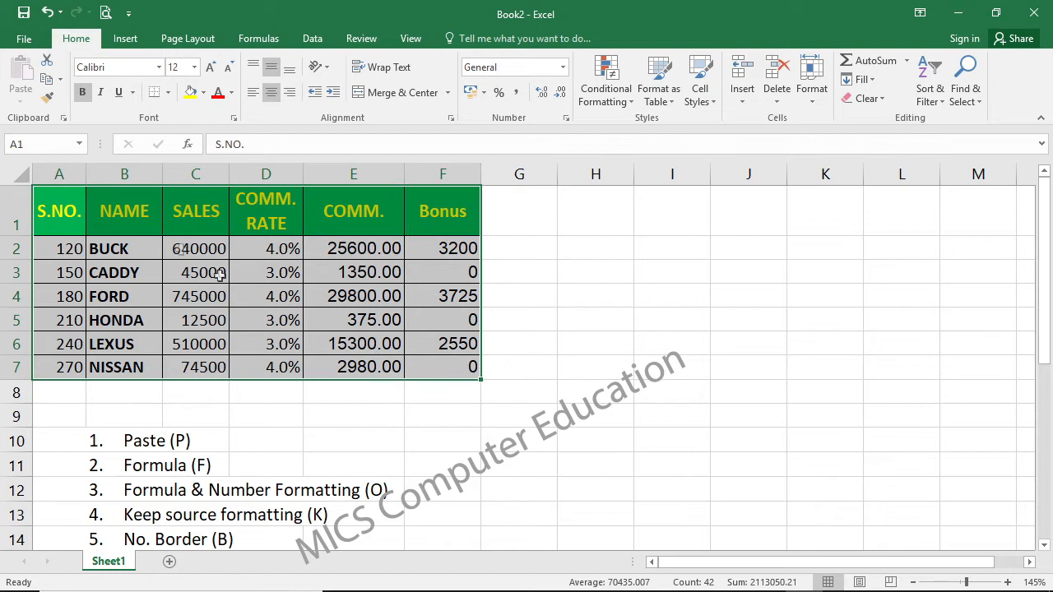
{"action": "key", "text": "ctrl+c"}
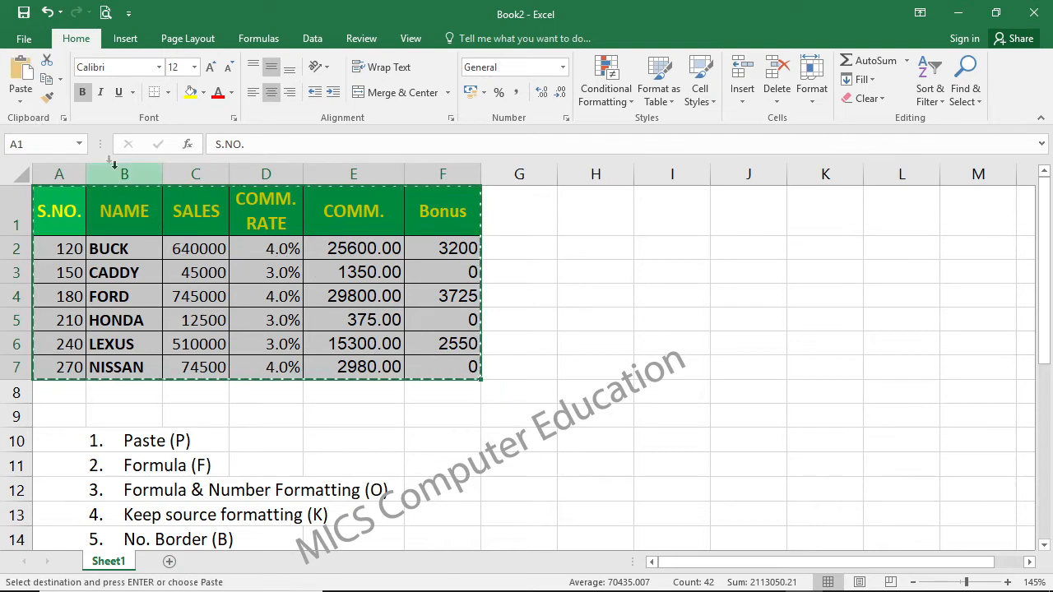
{"action": "left_click", "coordinate": [21, 97]}
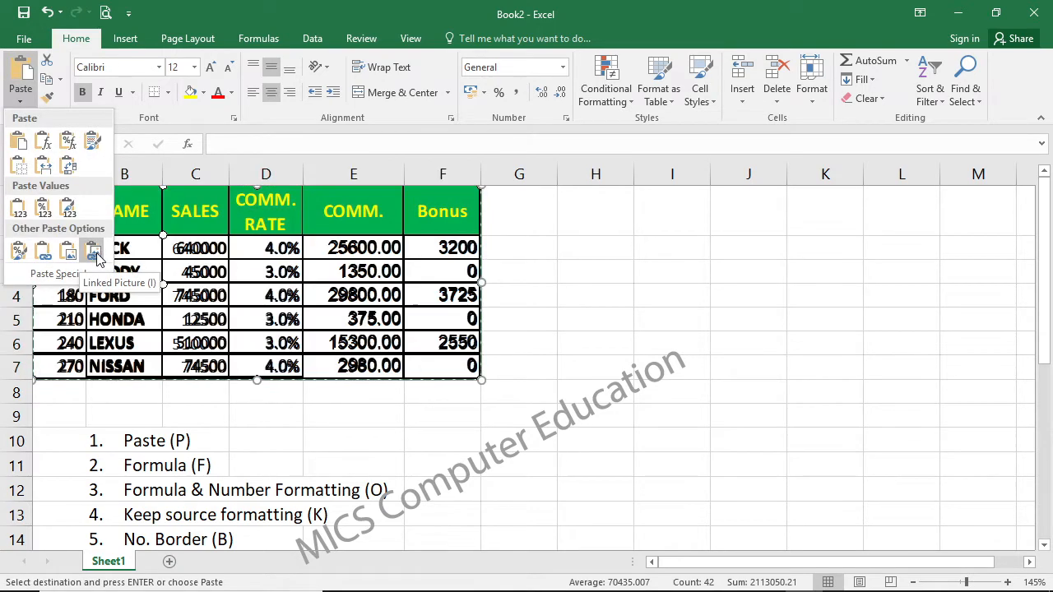
{"action": "left_click", "coordinate": [96, 256]}
{"action": "left_click_drag", "start_coordinate": [146, 206], "coordinate": [633, 216]}
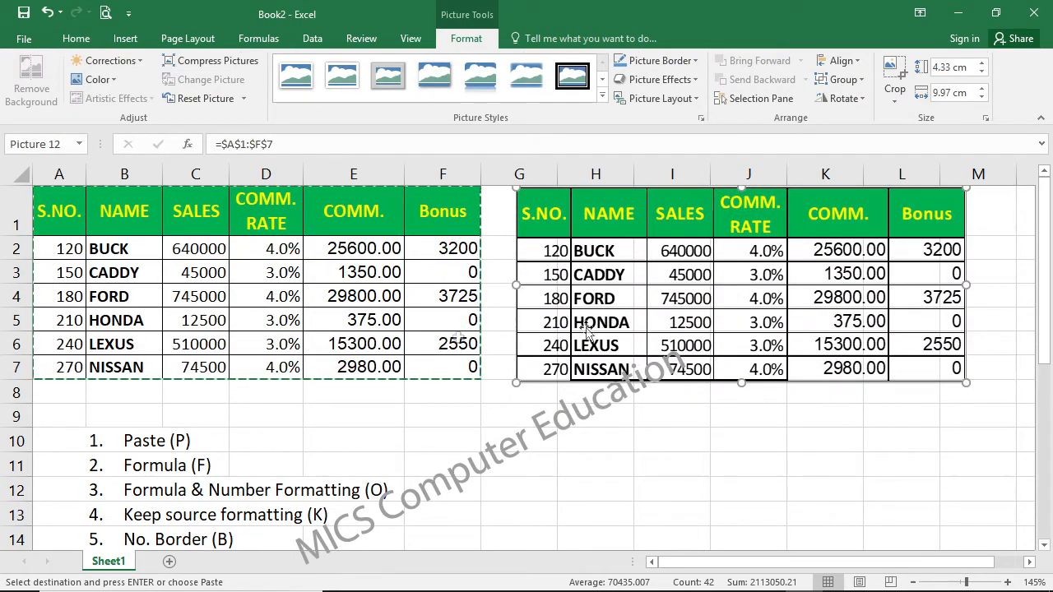
Set the serial number in A2 to 150 to test whether the linked picture updates
{"action": "left_click", "coordinate": [70, 248]}
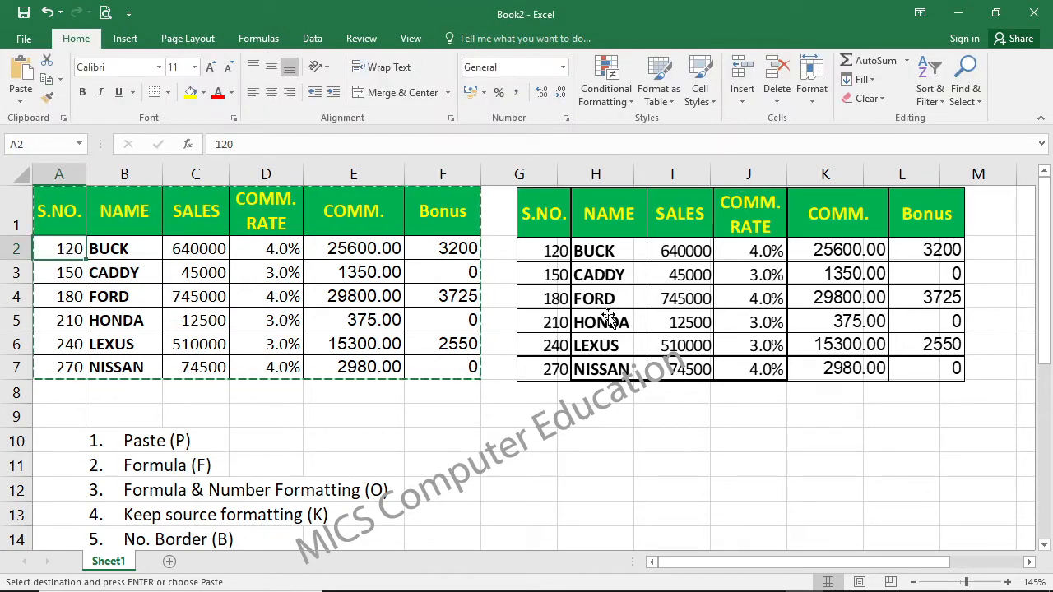
{"action": "type", "text": "150"}
{"action": "key", "text": "Return"}
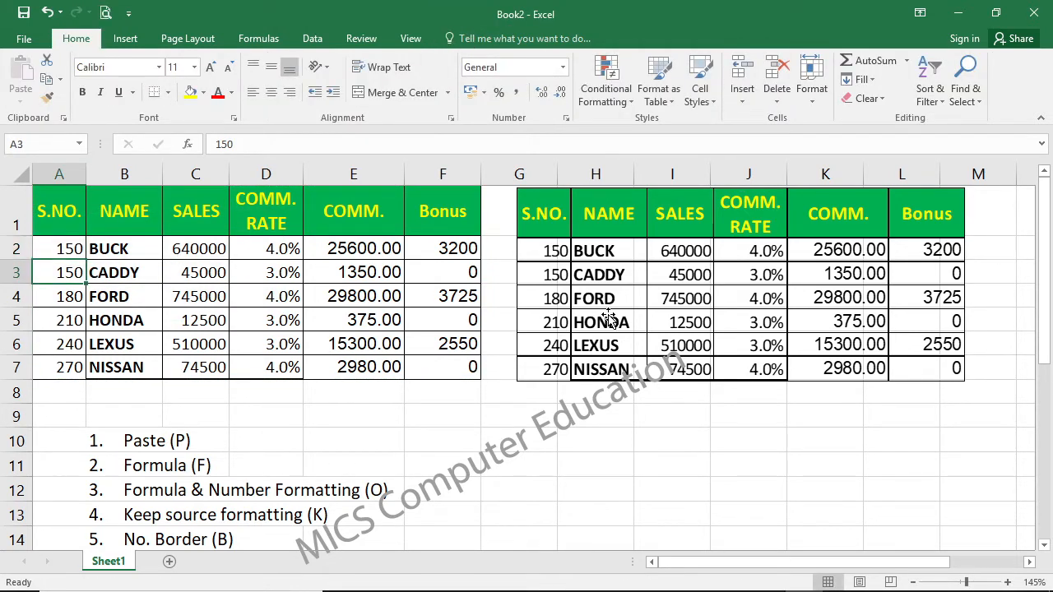
Apply the tilted perspective picture style with a thick white bevelled frame to the linked picture
{"action": "left_click", "coordinate": [630, 257]}
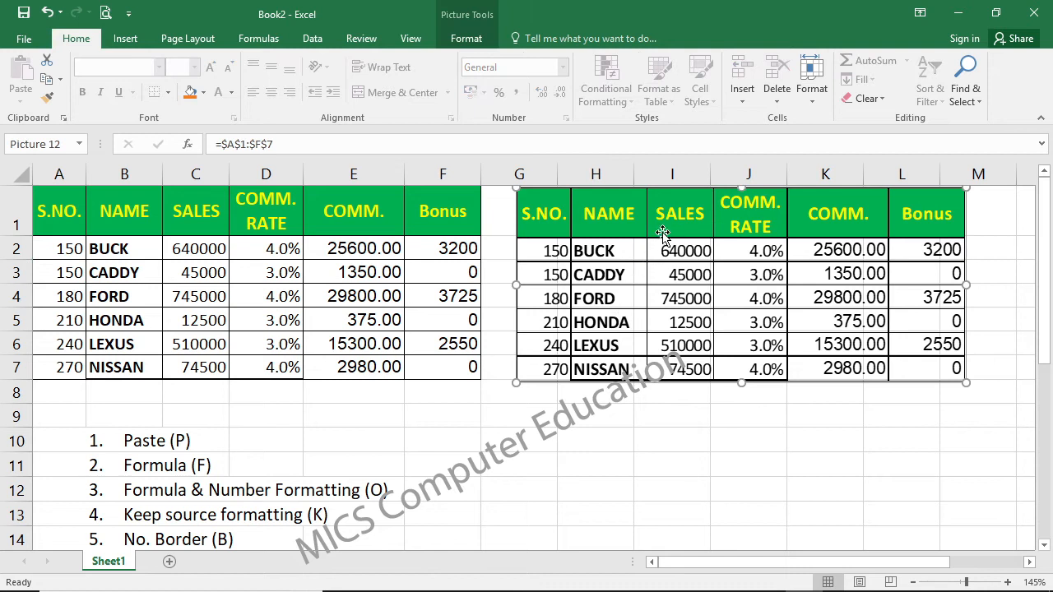
{"action": "left_click", "coordinate": [467, 39]}
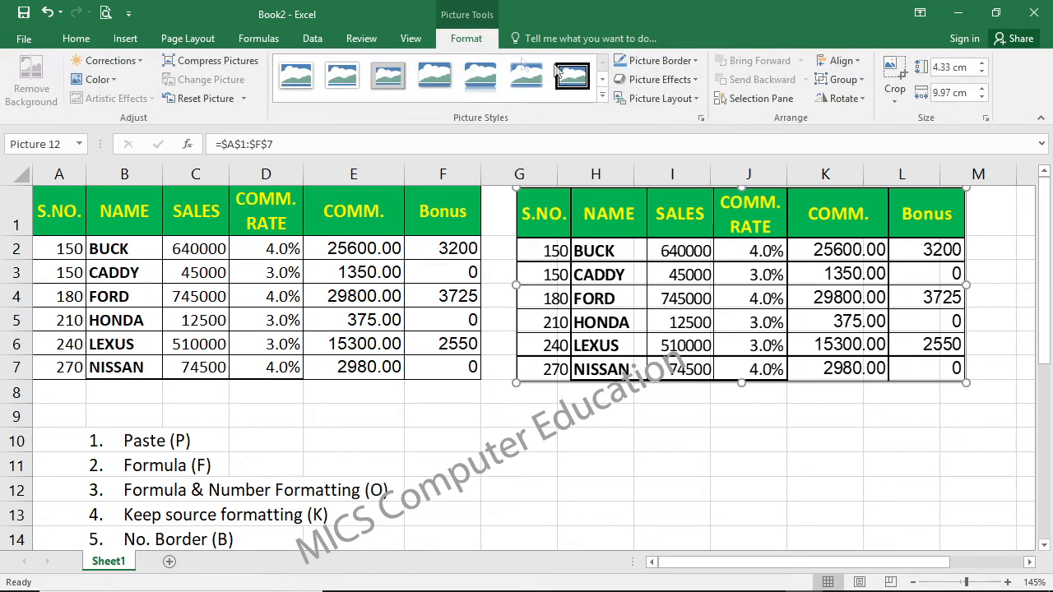
{"action": "left_click", "coordinate": [603, 100]}
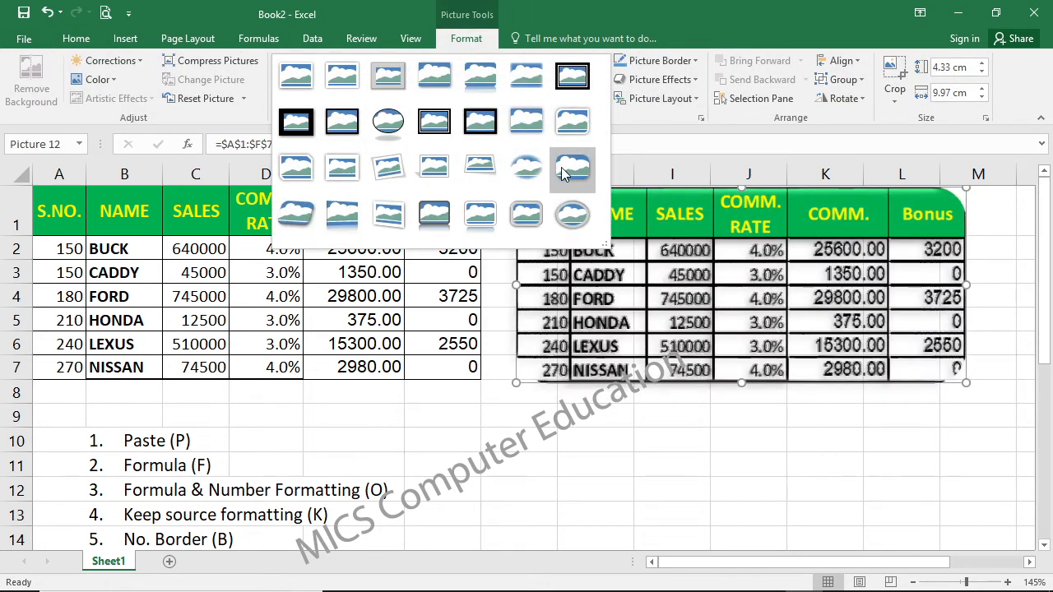
{"action": "left_click", "coordinate": [404, 221]}
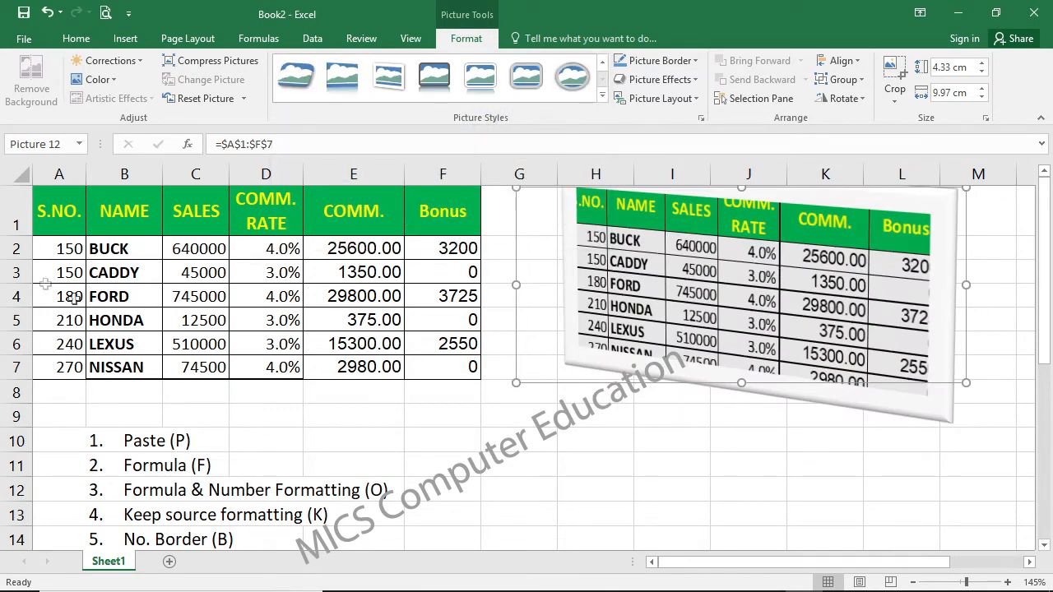
Set the serial number in A2 to 110 and compare it with the styled linked picture
{"action": "left_click", "coordinate": [66, 253]}
{"action": "type", "text": "110"}
{"action": "key", "text": "Return"}
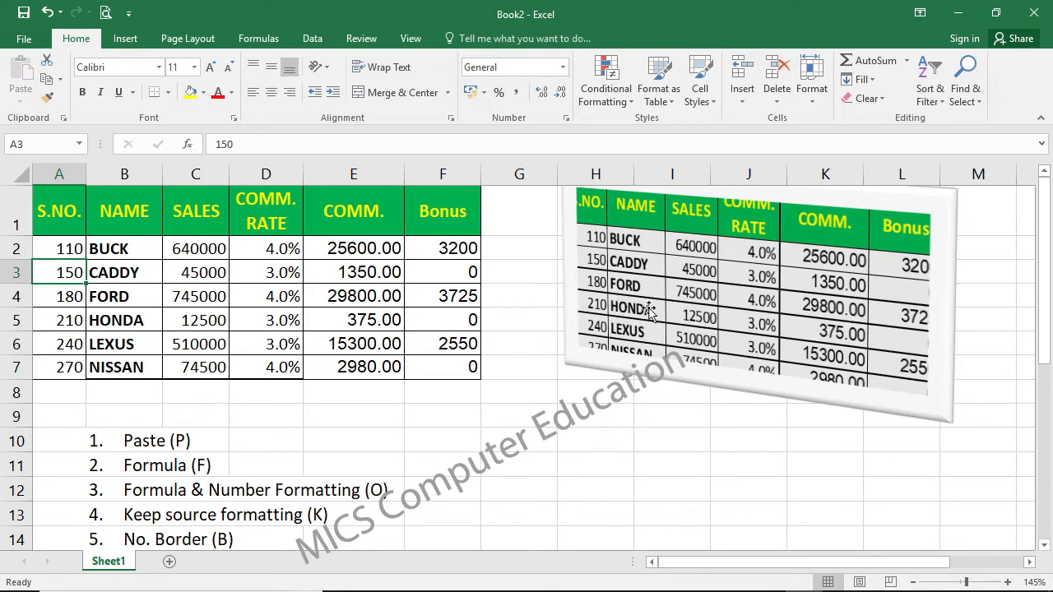
{"action": "left_click", "coordinate": [640, 413]}
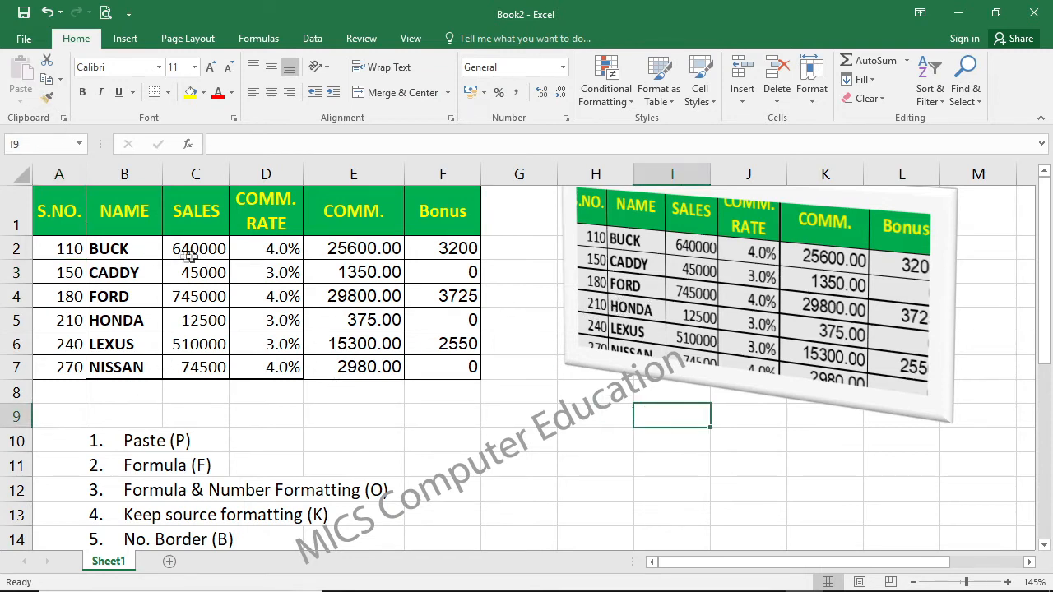
Copy cell A1, review the options offered in the Paste Special dialog, and close it without pasting
{"action": "left_click", "coordinate": [65, 211]}
{"action": "key", "text": "ctrl+c"}
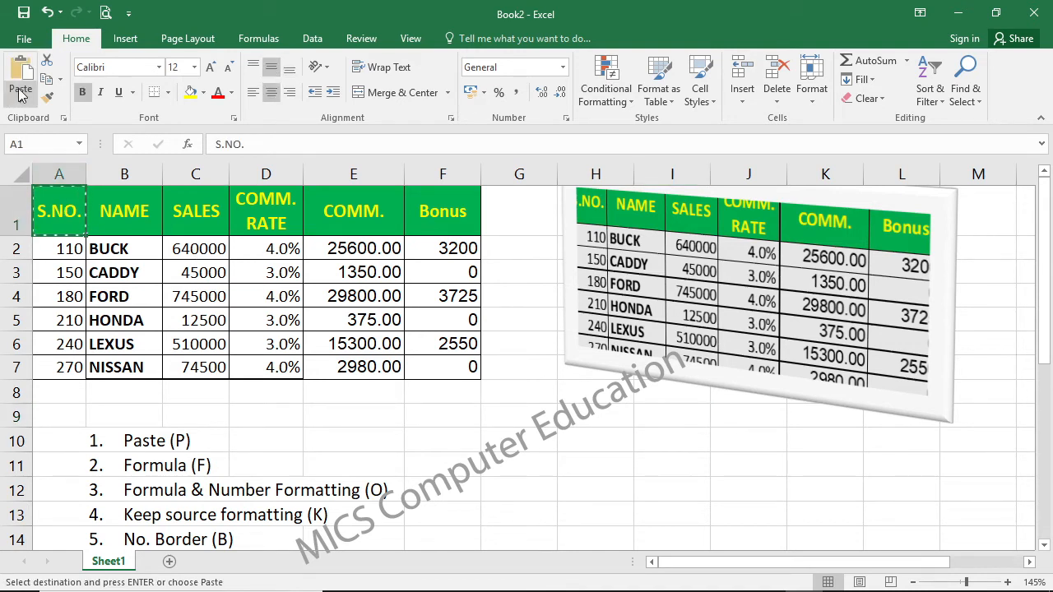
{"action": "left_click", "coordinate": [23, 95]}
{"action": "left_click", "coordinate": [37, 272]}
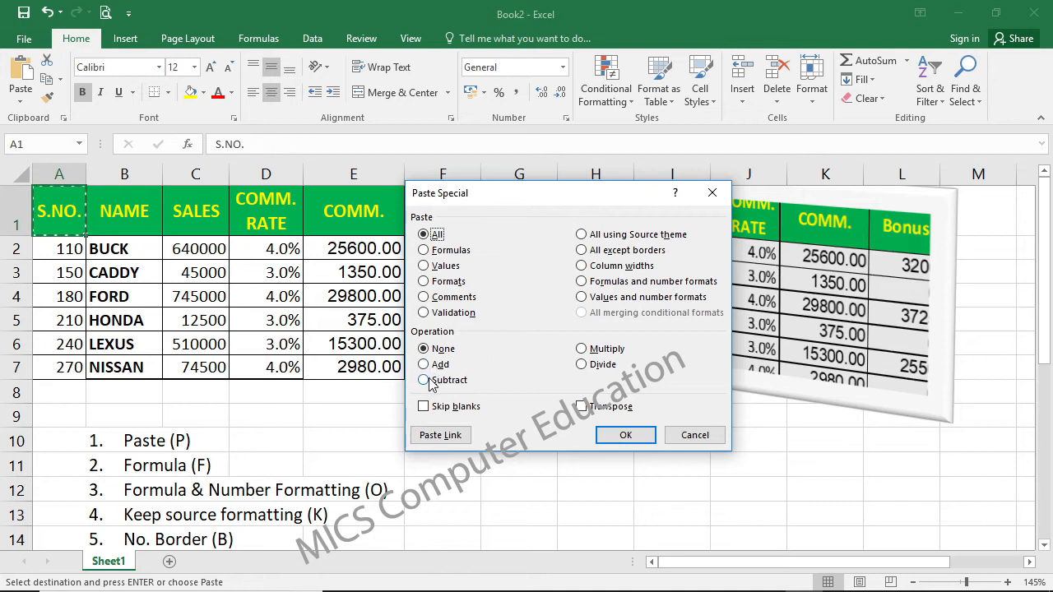
{"action": "left_click", "coordinate": [691, 435]}
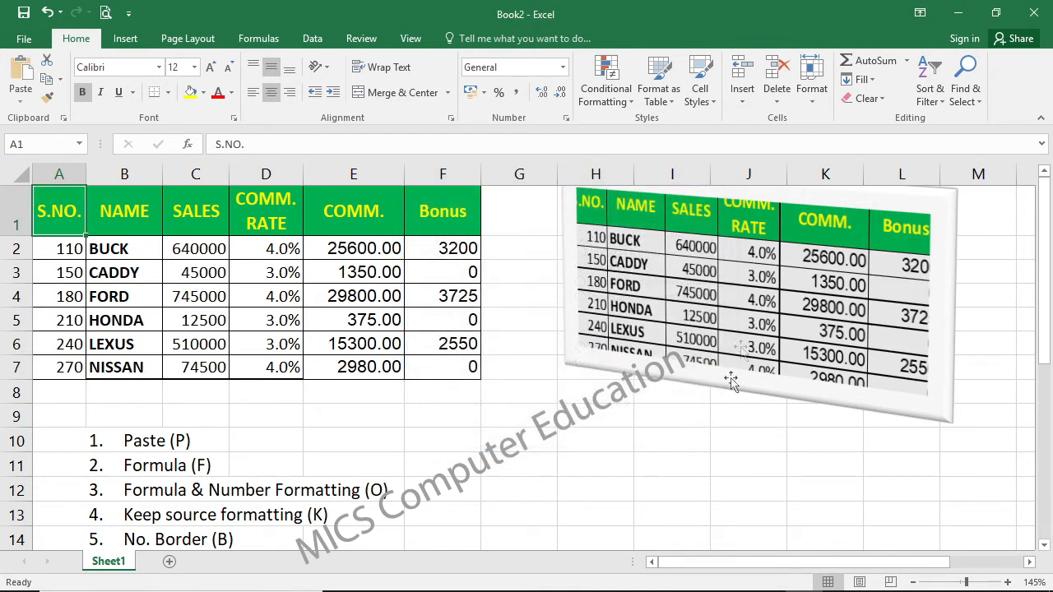
Delete the styled linked picture beside the source table
{"action": "left_click", "coordinate": [744, 274]}
{"action": "key", "text": "Delete"}
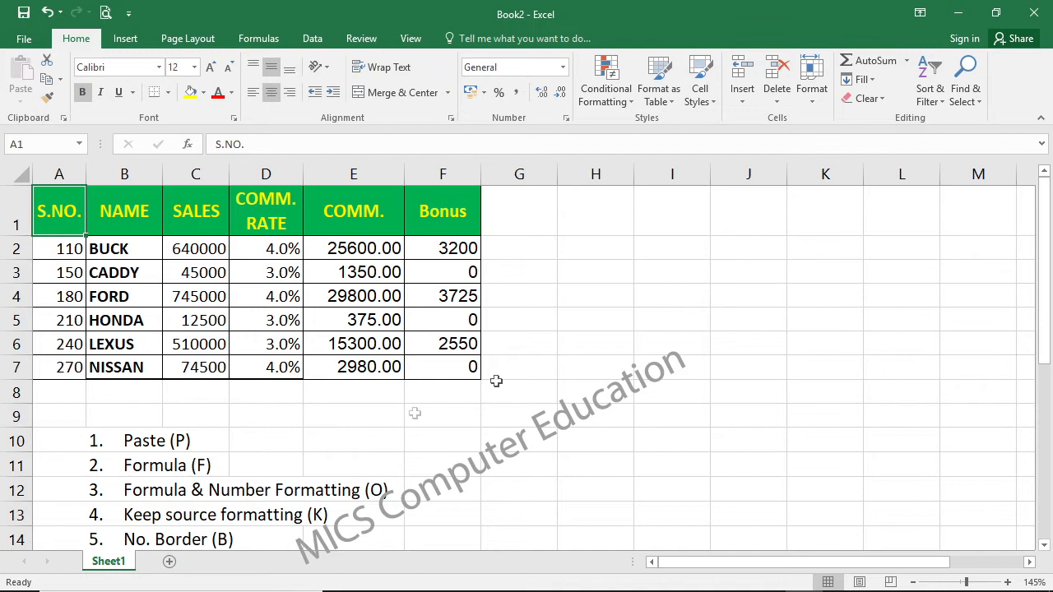
Enter 1000 in cell H2 beside the table as the amount for the sales figures in C2:C7
{"action": "left_click_drag", "start_coordinate": [197, 250], "coordinate": [201, 363]}
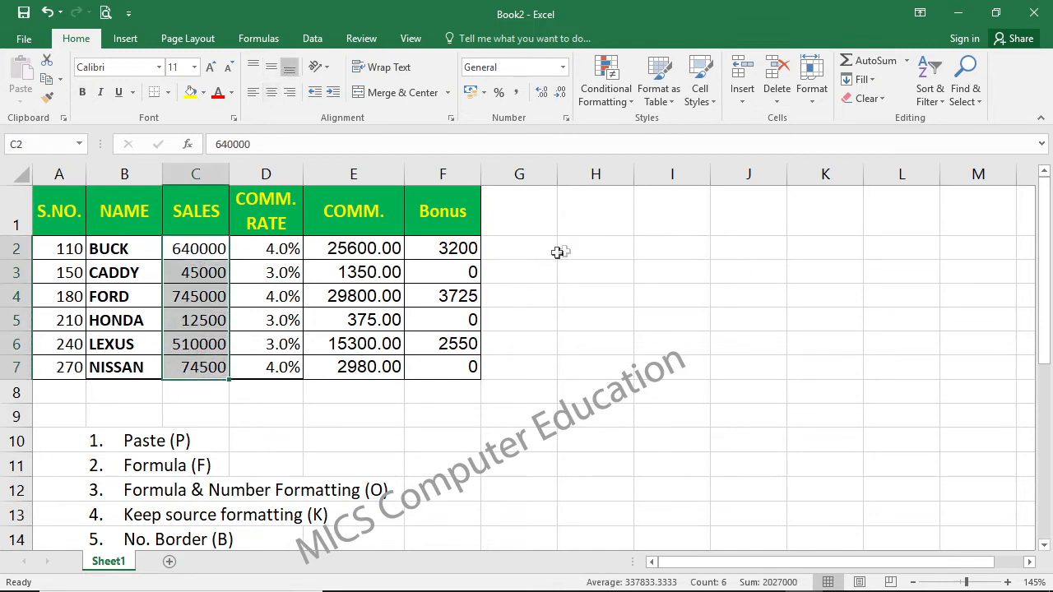
{"action": "left_click", "coordinate": [585, 248]}
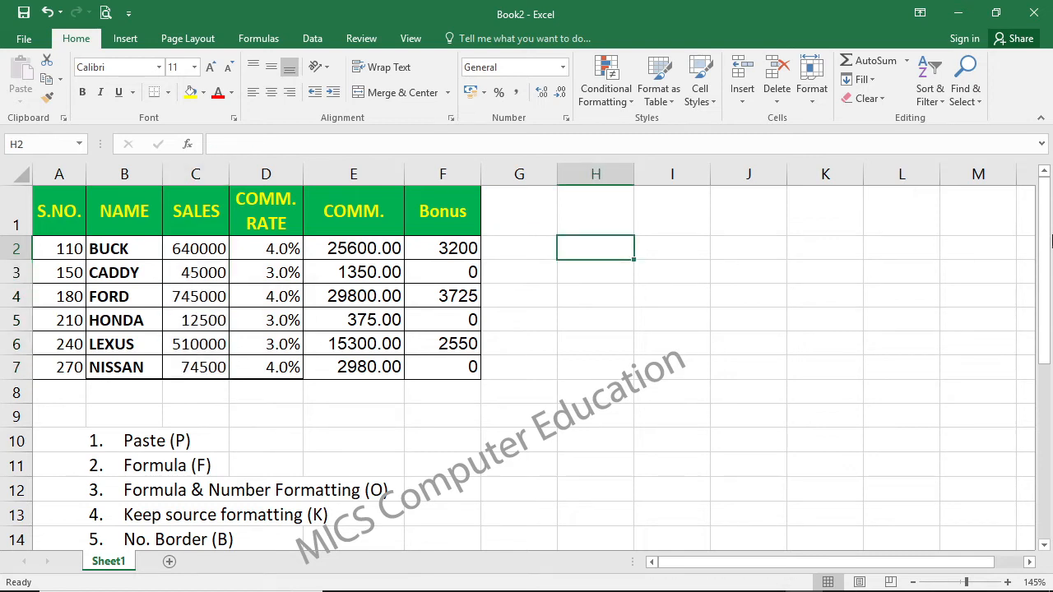
{"action": "type", "text": "1000"}
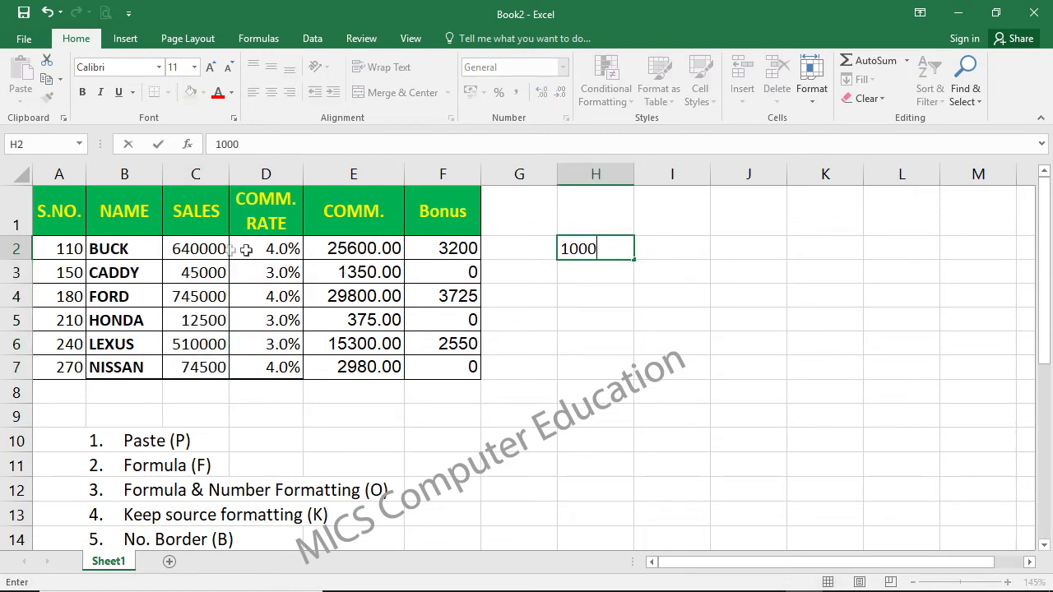
{"action": "left_click", "coordinate": [665, 364]}
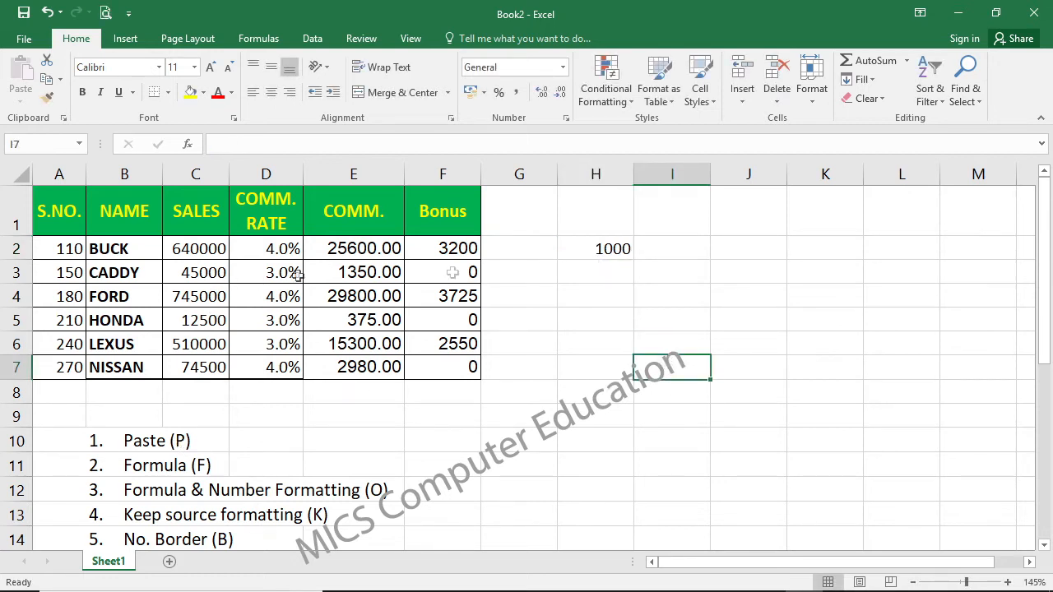
Copy H2 and add its value to the sales figures in C2:C7 using Paste Special with the Add operation
{"action": "left_click", "coordinate": [566, 251]}
{"action": "left_click", "coordinate": [200, 255]}
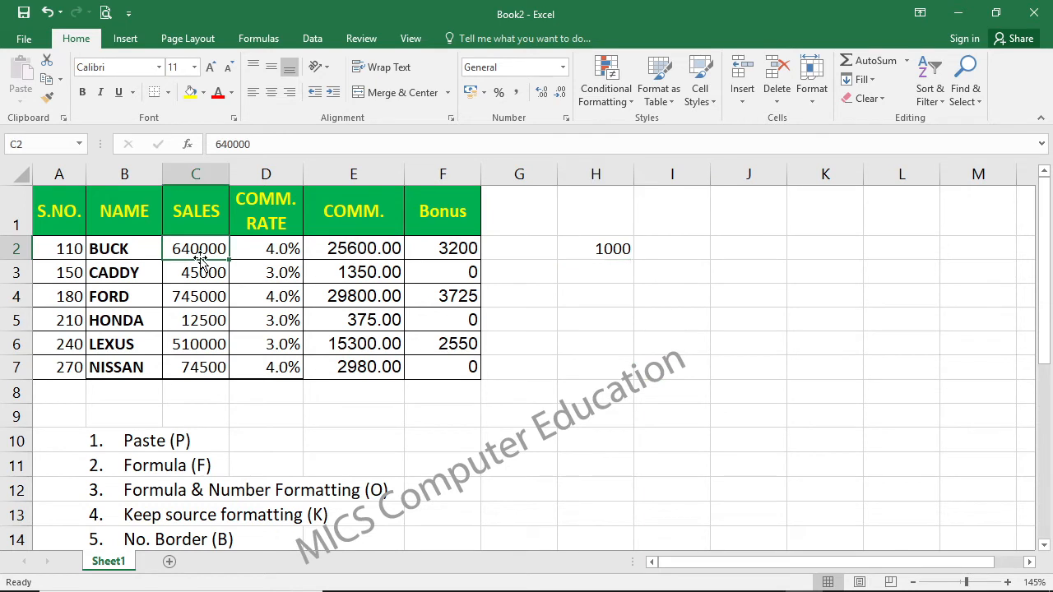
{"action": "left_click", "coordinate": [607, 250]}
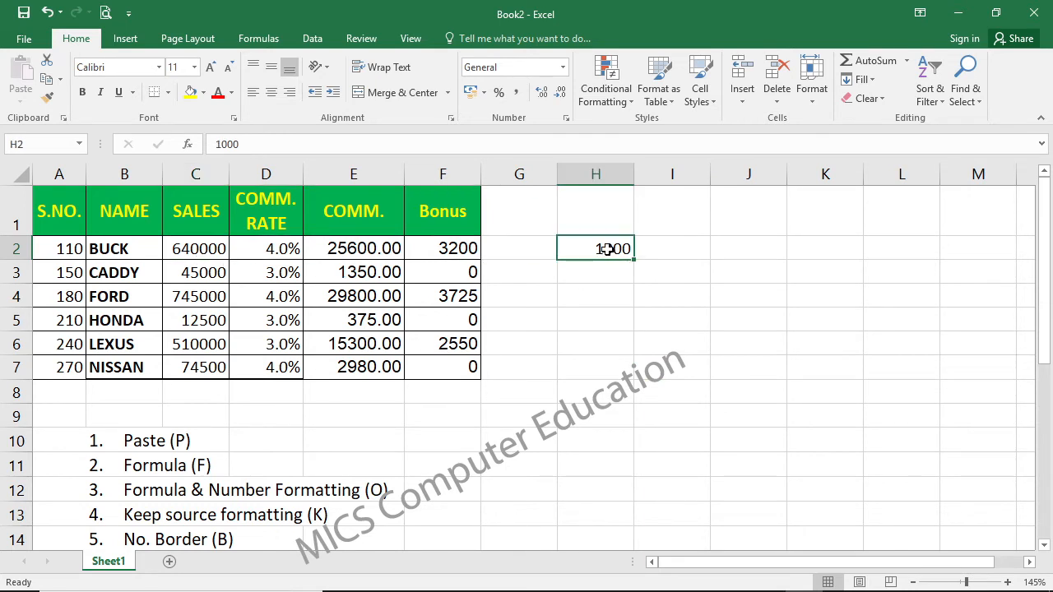
{"action": "key", "text": "ctrl+c"}
{"action": "left_click_drag", "start_coordinate": [190, 249], "coordinate": [197, 368]}
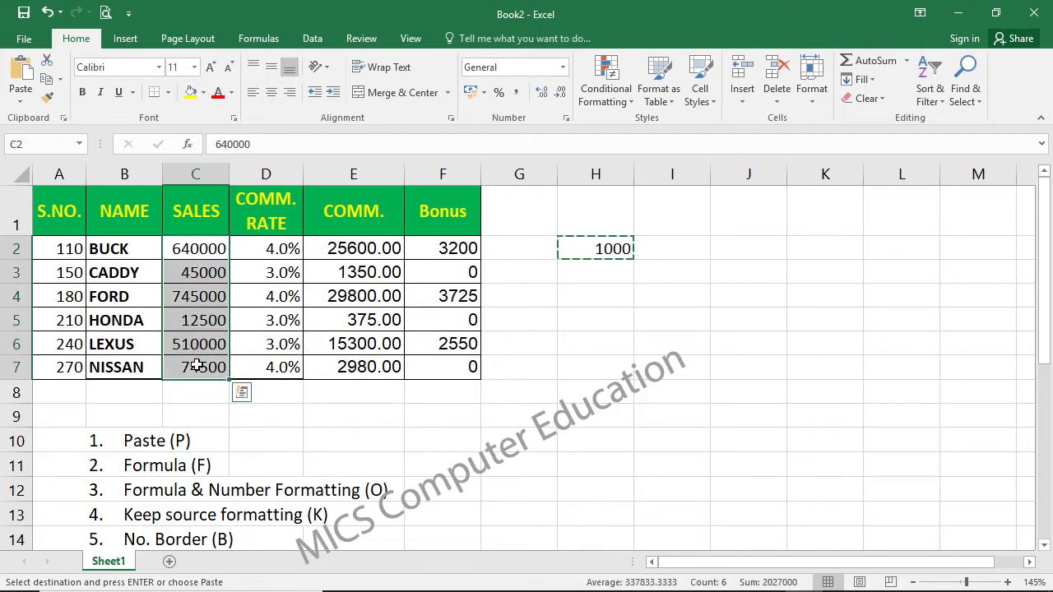
{"action": "left_click", "coordinate": [21, 97]}
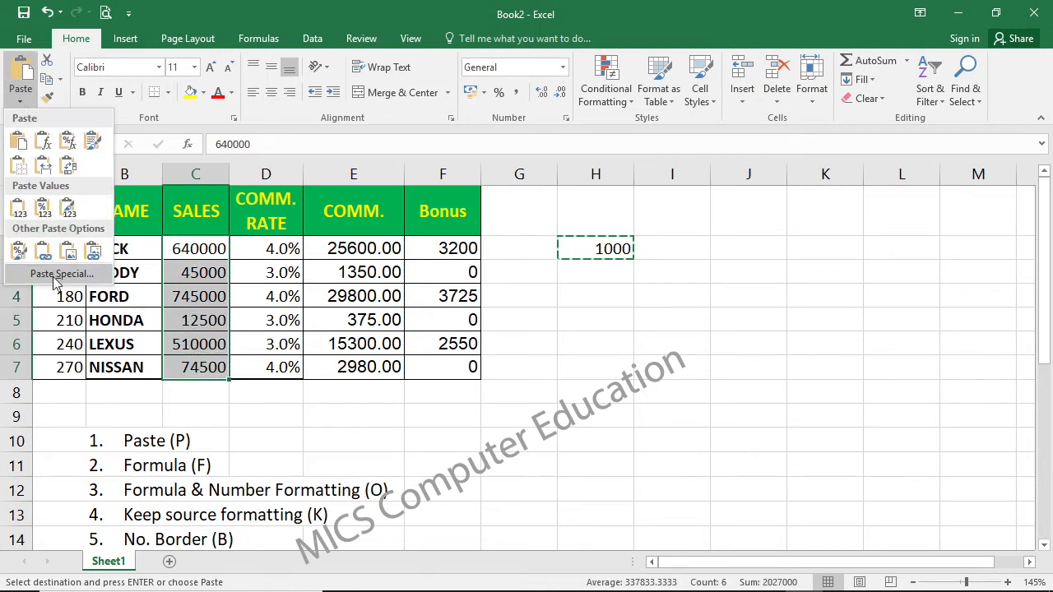
{"action": "left_click", "coordinate": [28, 277]}
{"action": "left_click_drag", "start_coordinate": [491, 193], "coordinate": [768, 127]}
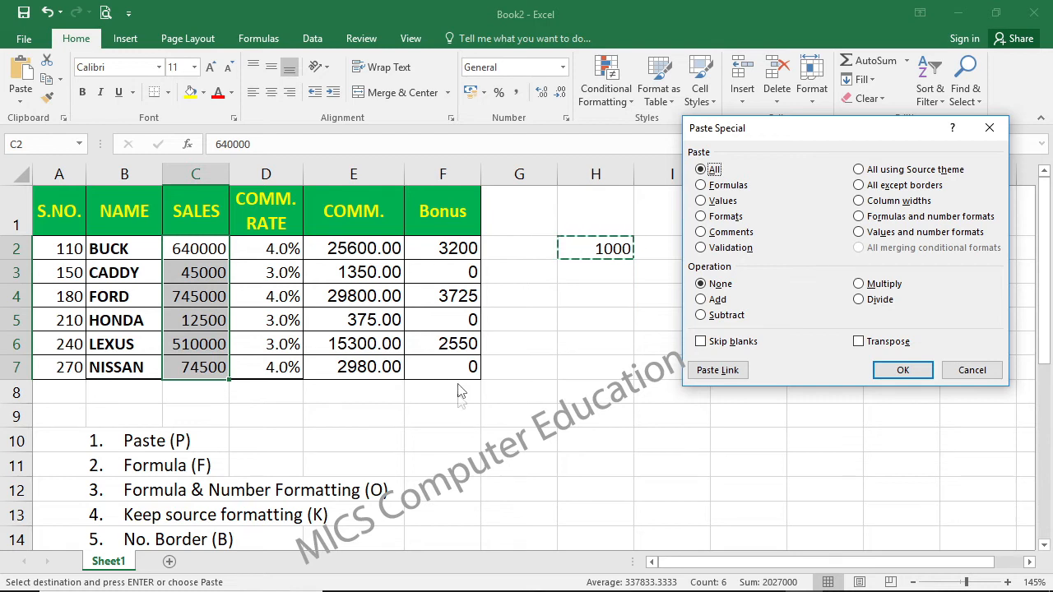
{"action": "left_click", "coordinate": [716, 301]}
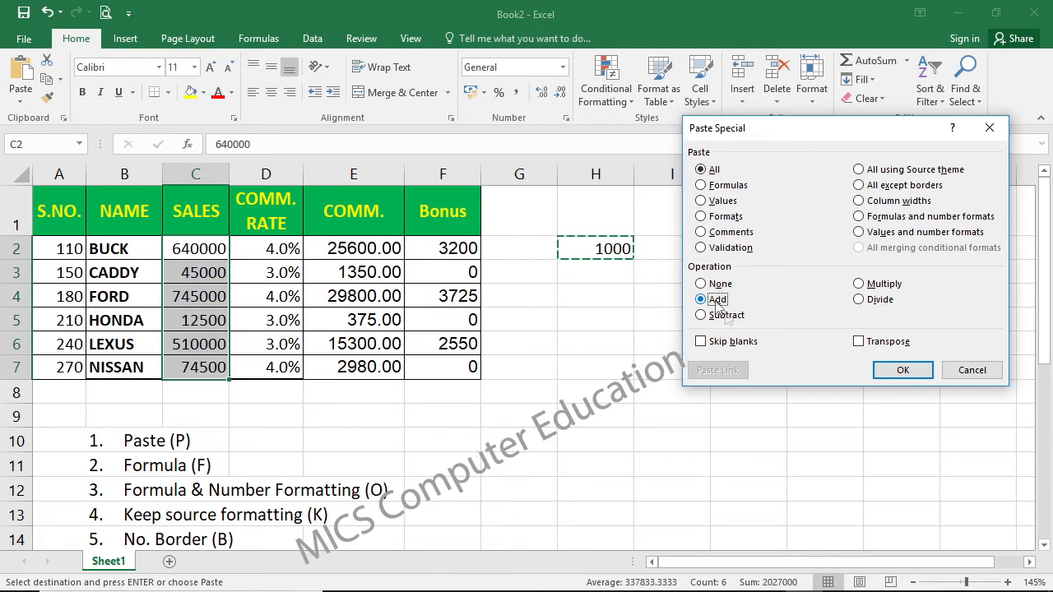
{"action": "left_click", "coordinate": [895, 372]}
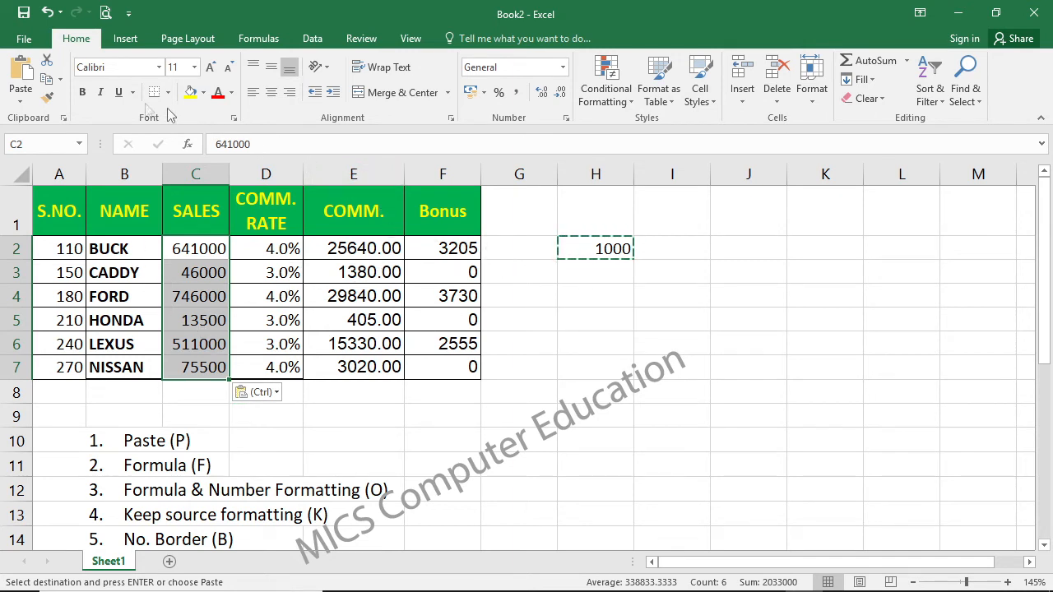
Review the Subtract, Multiply and Divide operations in Paste Special, then cancel without pasting and clear the copy selection
{"action": "left_click", "coordinate": [21, 98]}
{"action": "left_click", "coordinate": [39, 272]}
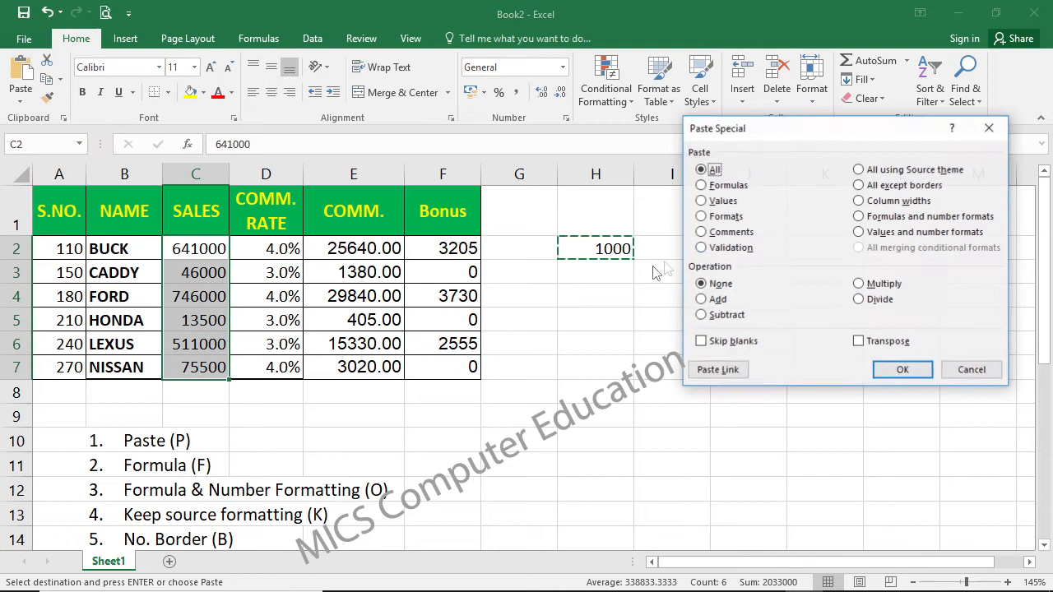
{"action": "left_click", "coordinate": [714, 316]}
{"action": "left_click", "coordinate": [861, 284]}
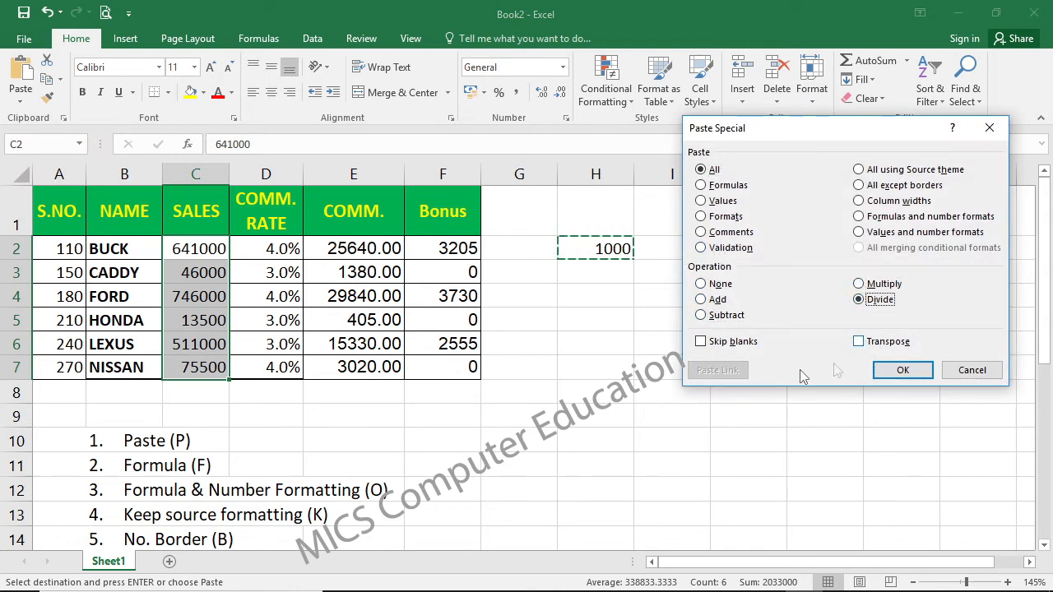
{"action": "left_click", "coordinate": [972, 370]}
{"action": "key", "text": "Escape"}
{"action": "left_click", "coordinate": [363, 434]}
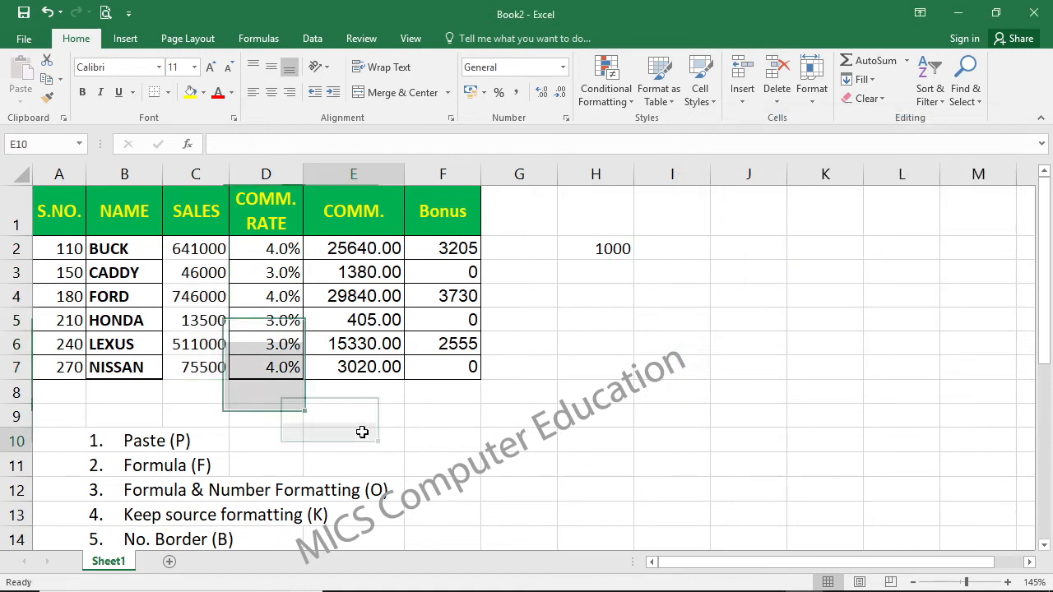
Enter 2000 in H3, 5000 in H6 and 4500 in H7, leaving H4 and H5 blank
{"action": "left_click", "coordinate": [612, 254]}
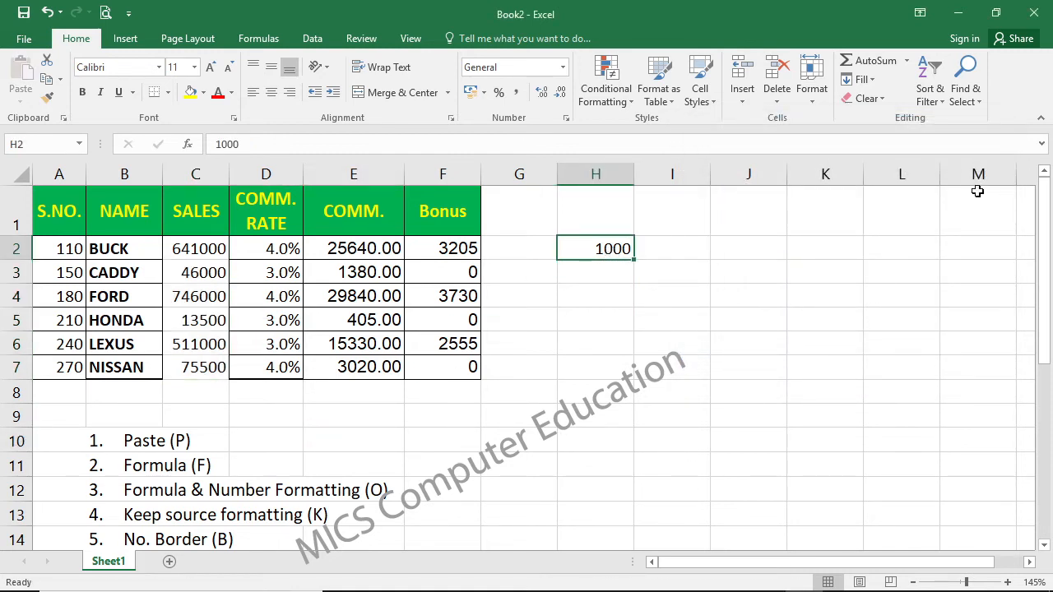
{"action": "key", "text": "Down"}
{"action": "type", "text": "2"}
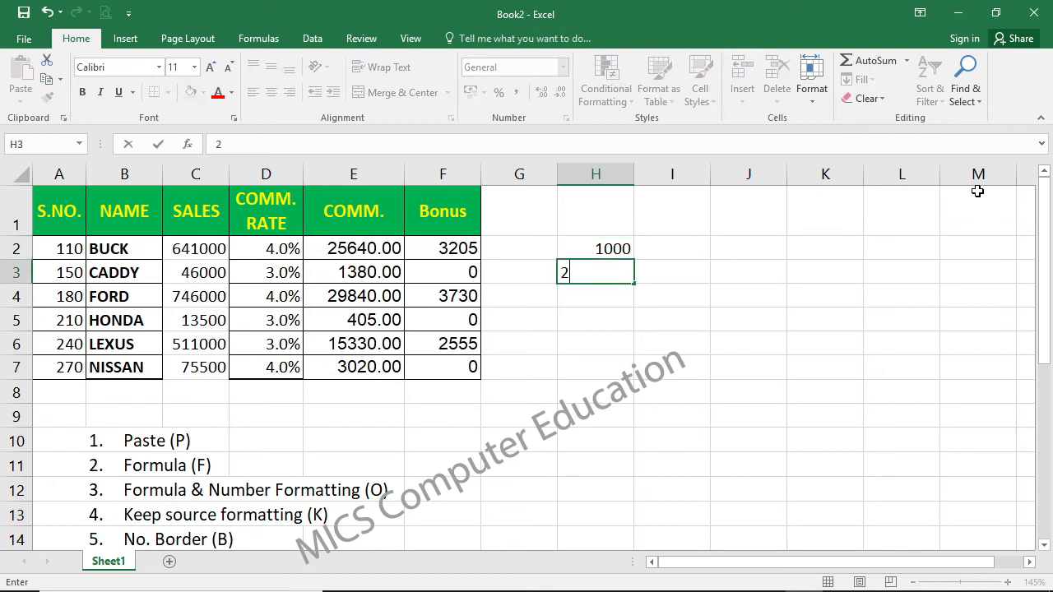
{"action": "type", "text": "000"}
{"action": "key", "text": "Return"}
{"action": "type", "text": "0"}
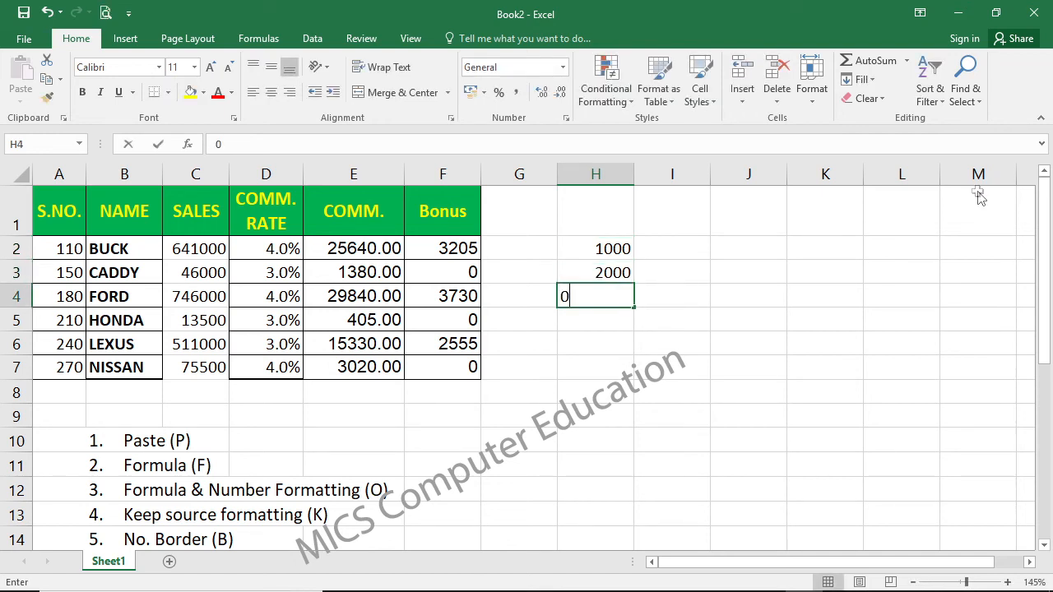
{"action": "key", "text": "Return"}
{"action": "key", "text": "Return"}
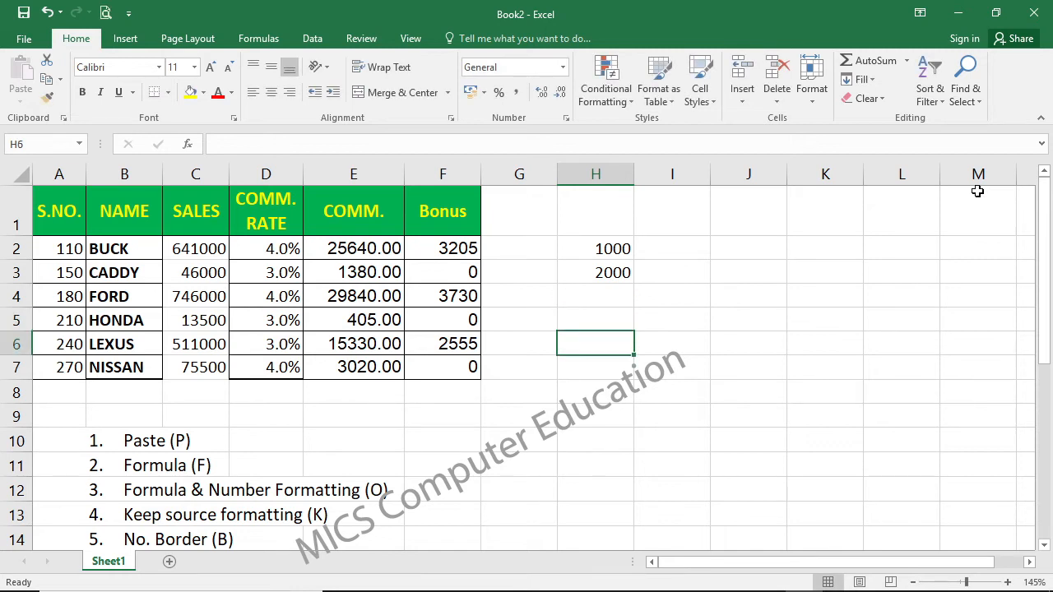
{"action": "type", "text": "511000"}
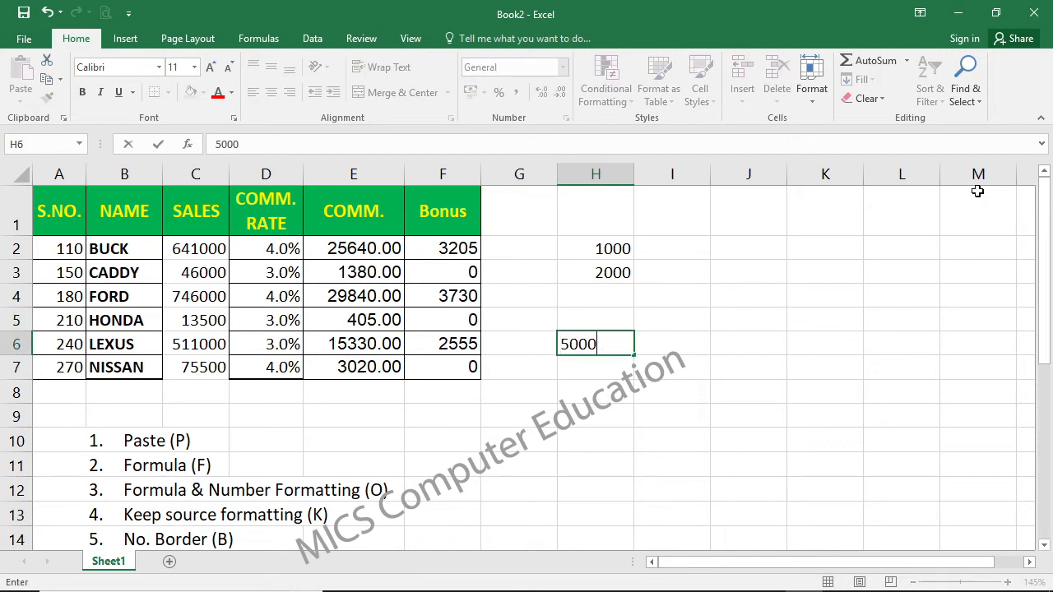
{"action": "key", "text": "Return"}
{"action": "type", "text": "4500"}
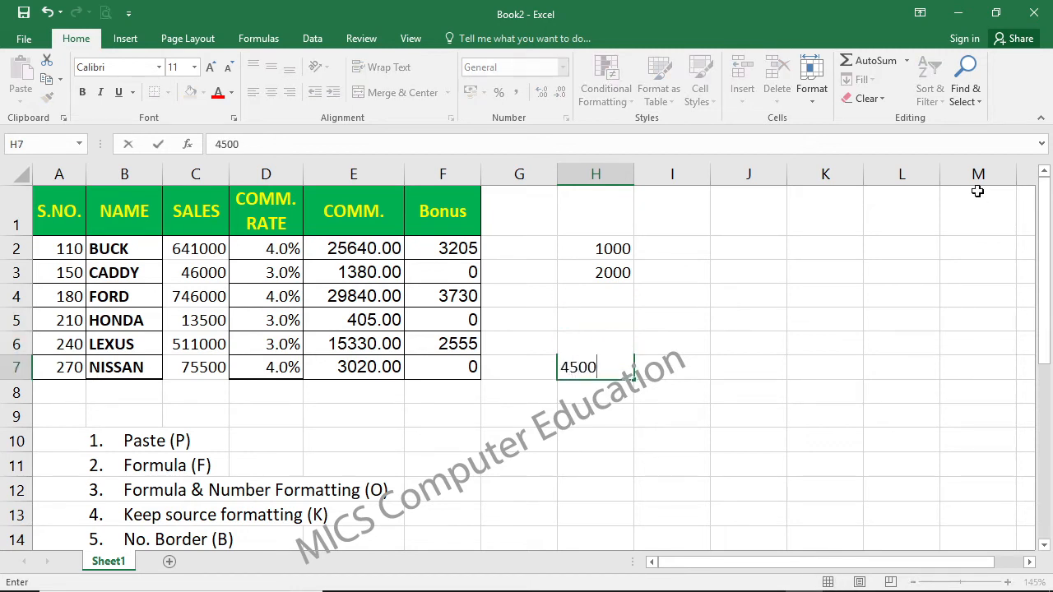
{"action": "key", "text": "Return"}
Compare the values and blank cells in H2:H7 with the matching sales figures in C2:C7
{"action": "left_click", "coordinate": [749, 440]}
{"action": "key", "text": "ctrl+F1"}
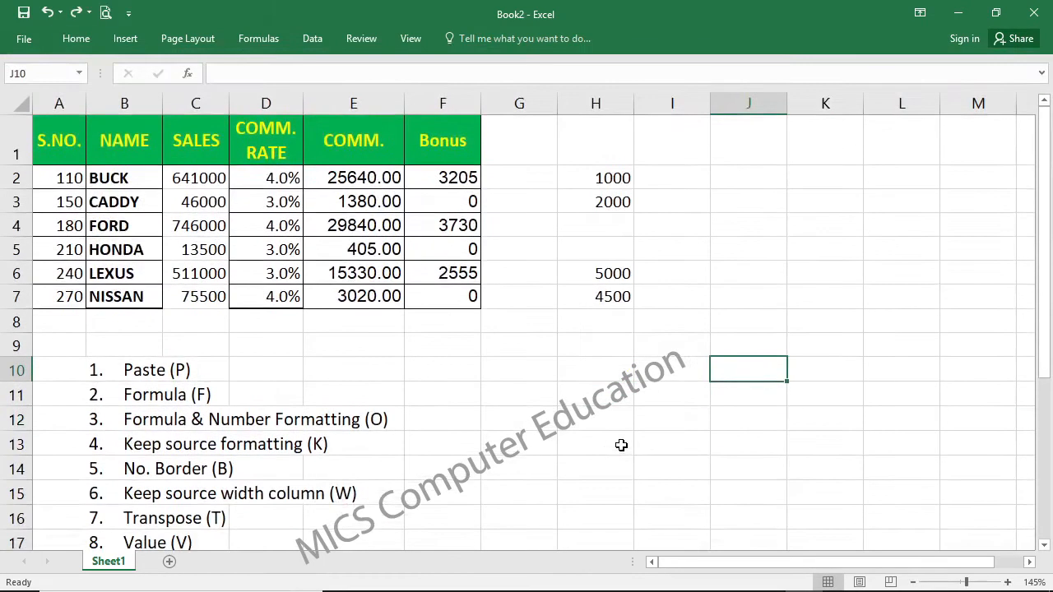
{"action": "left_click", "coordinate": [72, 39]}
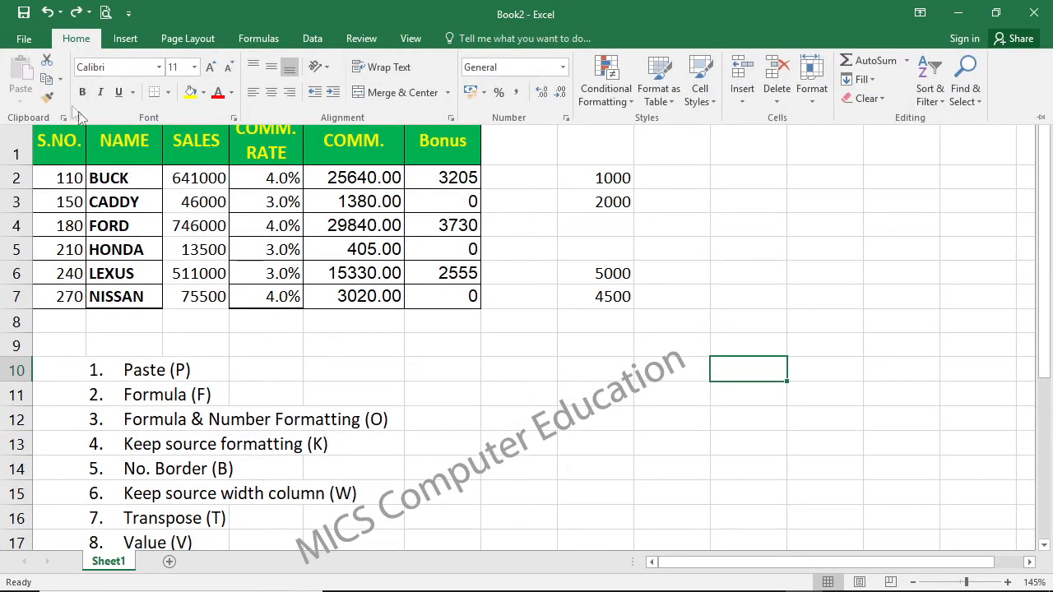
{"action": "left_click", "coordinate": [576, 364]}
{"action": "left_click_drag", "start_coordinate": [616, 172], "coordinate": [599, 290]}
{"action": "left_click_drag", "start_coordinate": [195, 178], "coordinate": [199, 298]}
{"action": "left_click", "coordinate": [188, 229]}
{"action": "left_click", "coordinate": [188, 257]}
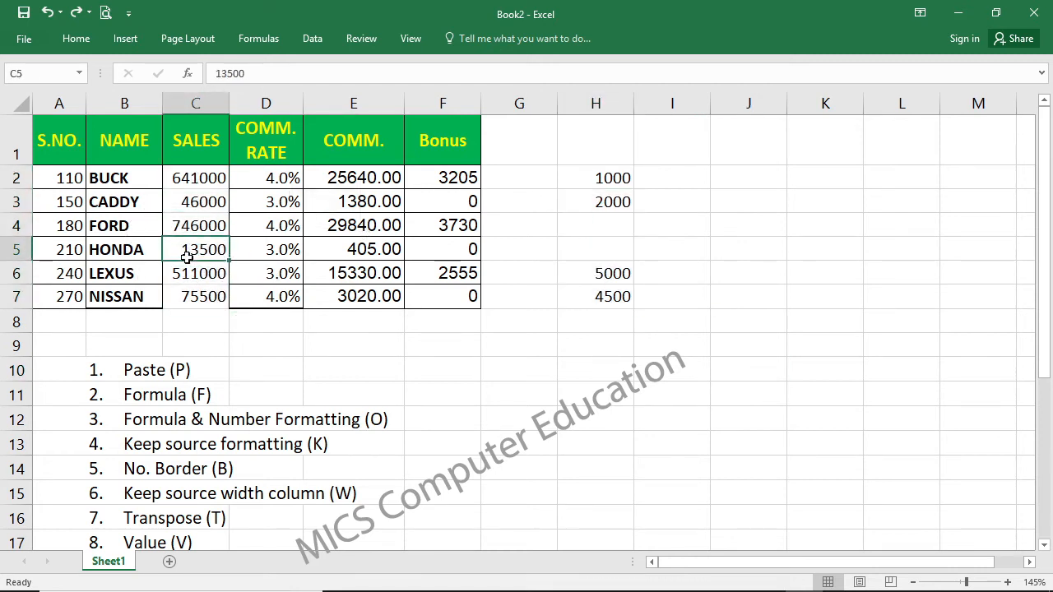
{"action": "left_click", "coordinate": [589, 227]}
Paste H2:H7 over the sales figures in C2:C7 with an ordinary paste, then undo it
{"action": "left_click_drag", "start_coordinate": [606, 176], "coordinate": [600, 294]}
{"action": "key", "text": "ctrl+c"}
{"action": "left_click_drag", "start_coordinate": [206, 175], "coordinate": [201, 295]}
{"action": "key", "text": "ctrl+v"}
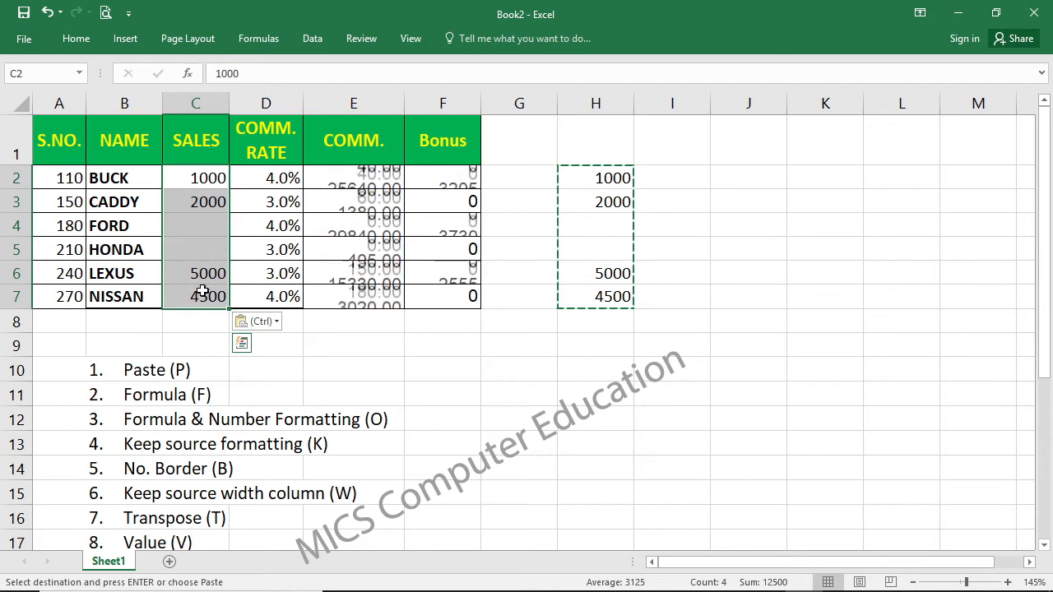
{"action": "key", "text": "ctrl+z"}
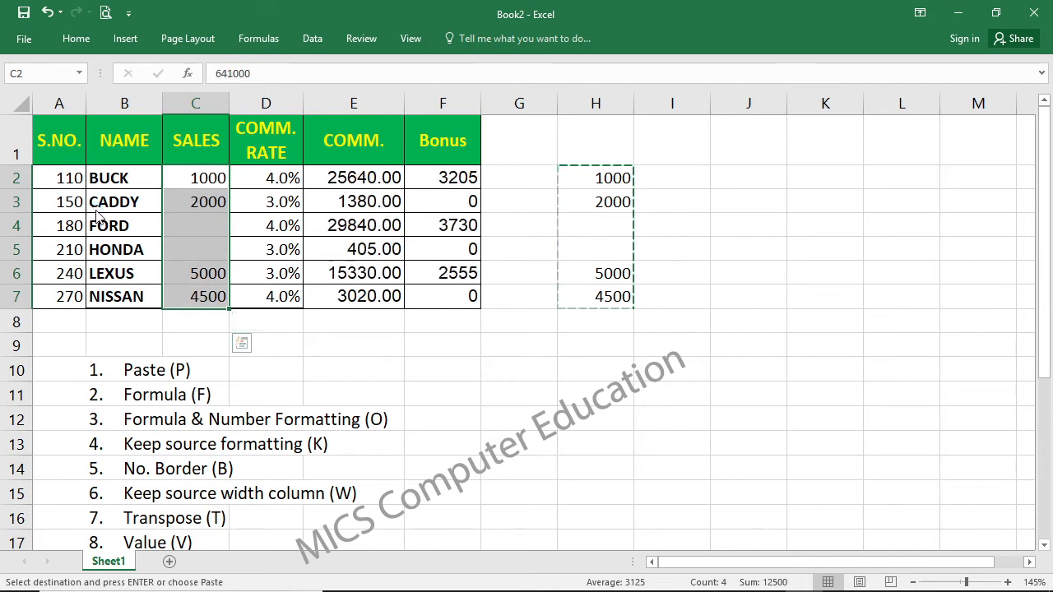
{"action": "left_click", "coordinate": [625, 339]}
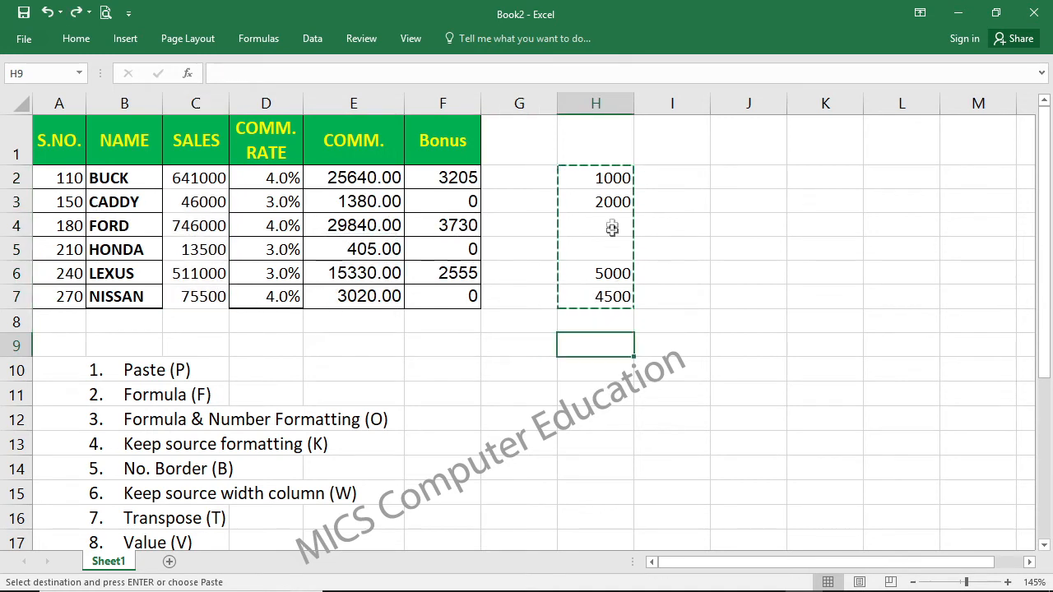
{"action": "left_click_drag", "start_coordinate": [610, 174], "coordinate": [599, 299]}
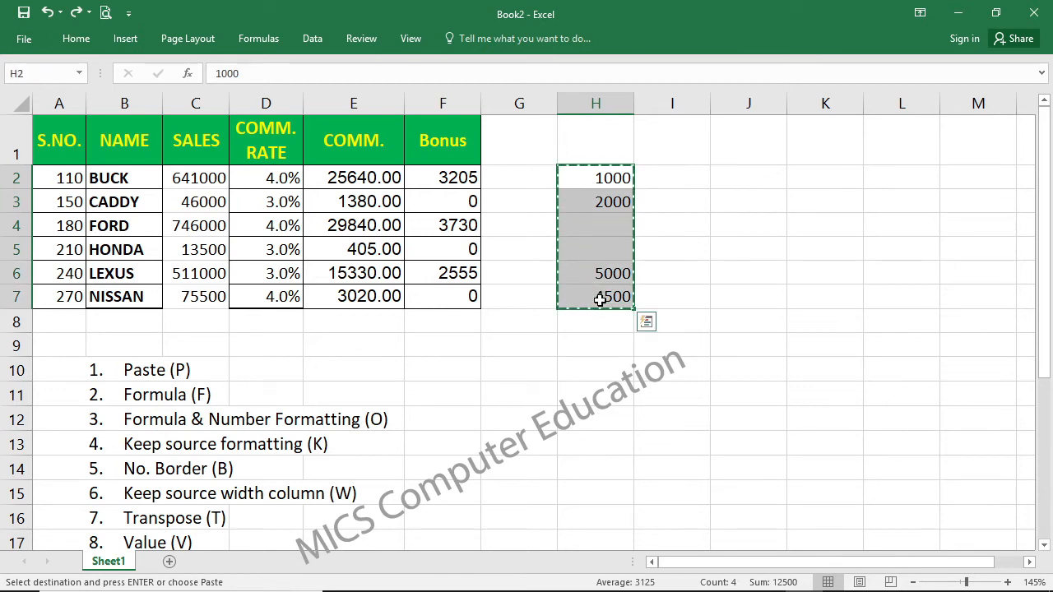
{"action": "double_click", "coordinate": [76, 38]}
{"action": "left_click", "coordinate": [21, 97]}
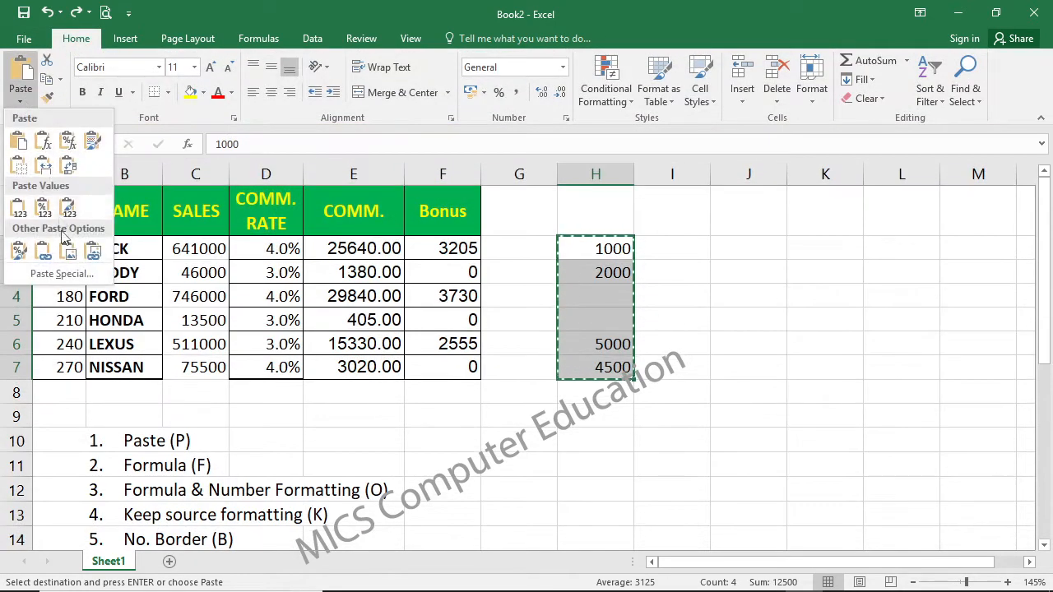
{"action": "left_click", "coordinate": [60, 274]}
{"action": "left_click", "coordinate": [717, 347]}
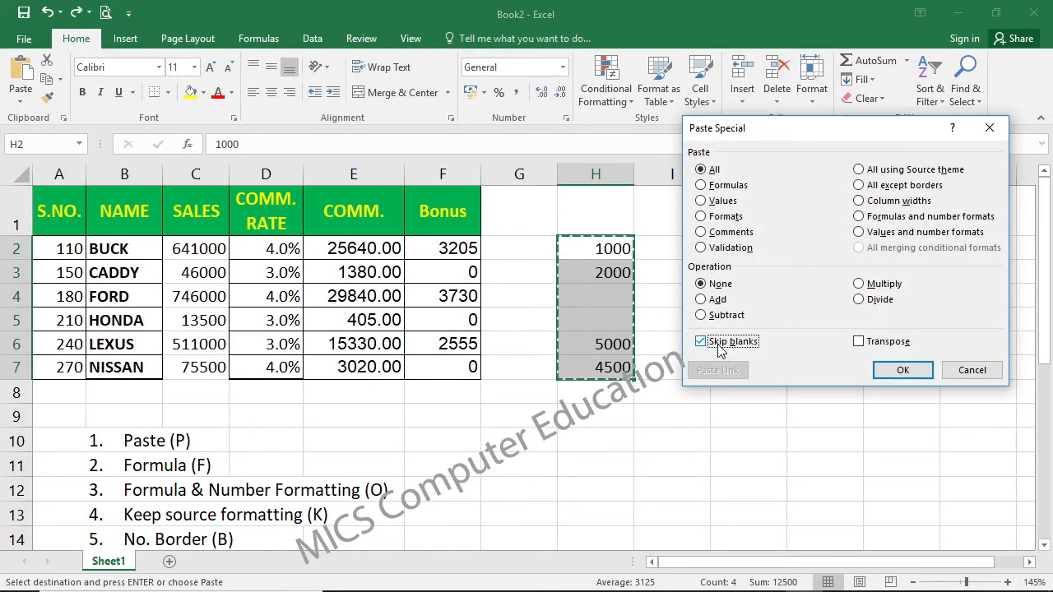
{"action": "left_click", "coordinate": [968, 370]}
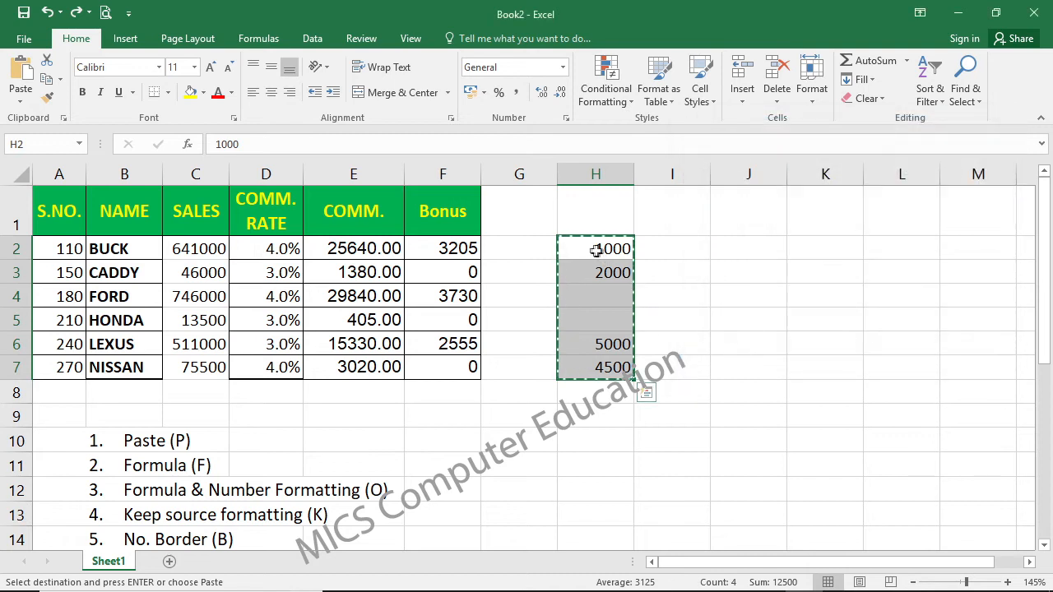
Paste the copied H2:H7 values onto C2:C7 using Paste Special with Skip blanks, and check the sales in C4:C5
{"action": "left_click_drag", "start_coordinate": [202, 246], "coordinate": [207, 367]}
{"action": "left_click", "coordinate": [20, 101]}
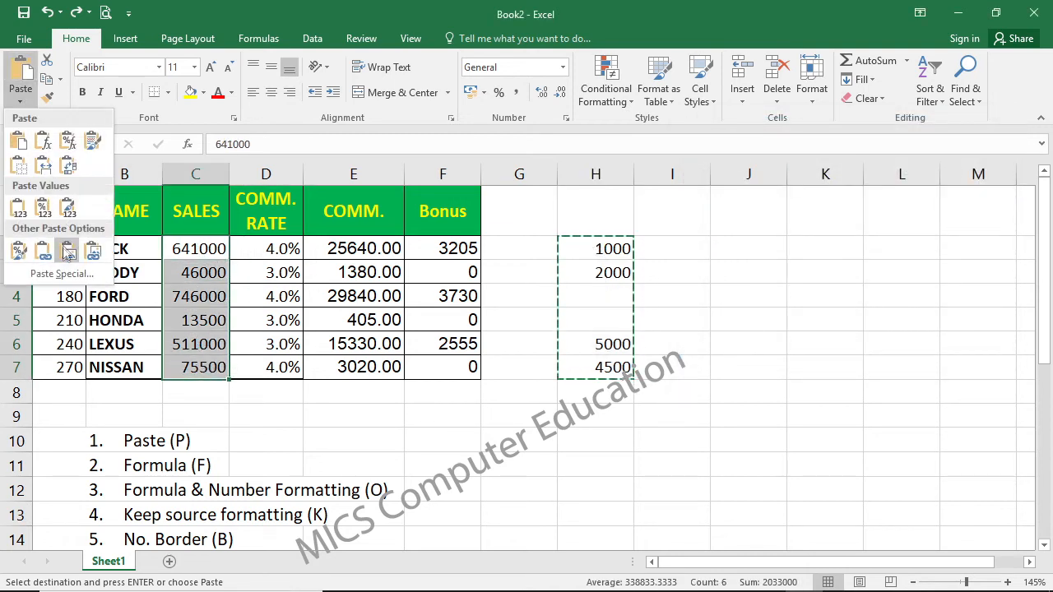
{"action": "left_click", "coordinate": [37, 275]}
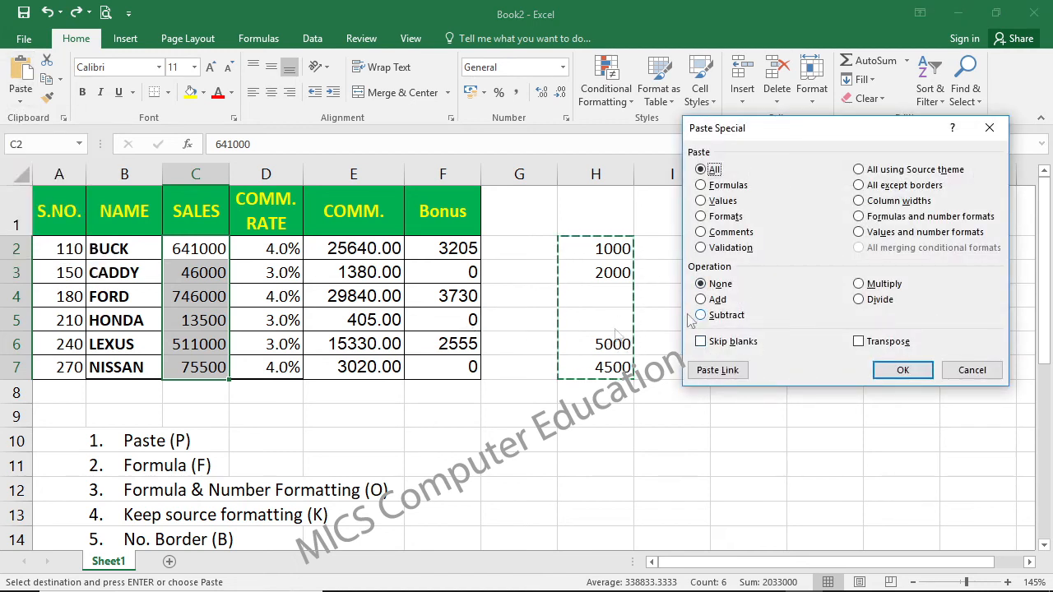
{"action": "left_click", "coordinate": [745, 342]}
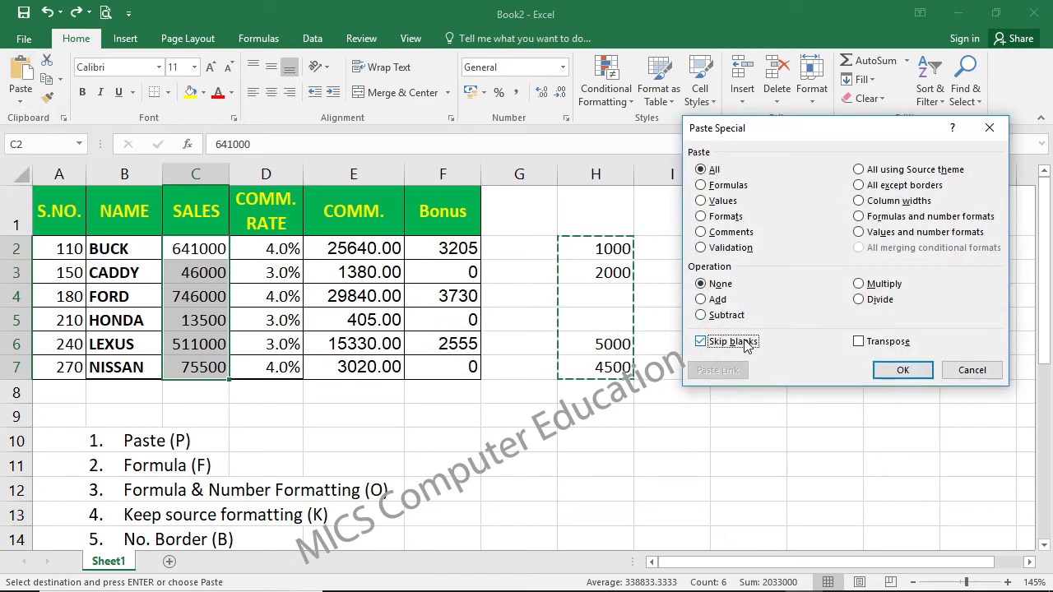
{"action": "left_click", "coordinate": [902, 370]}
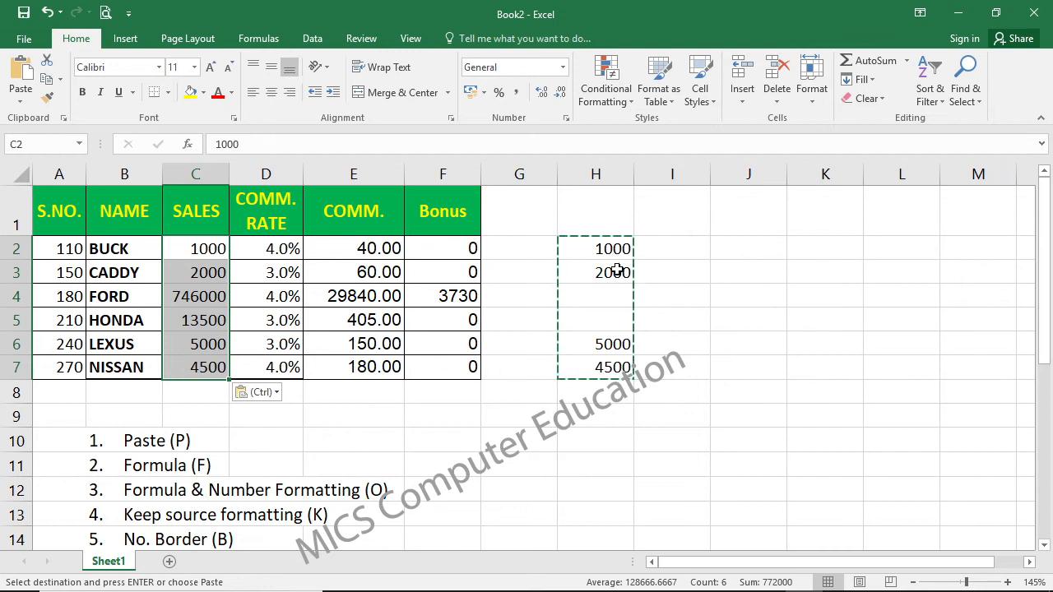
{"action": "left_click", "coordinate": [617, 271]}
{"action": "left_click_drag", "start_coordinate": [187, 296], "coordinate": [195, 318]}
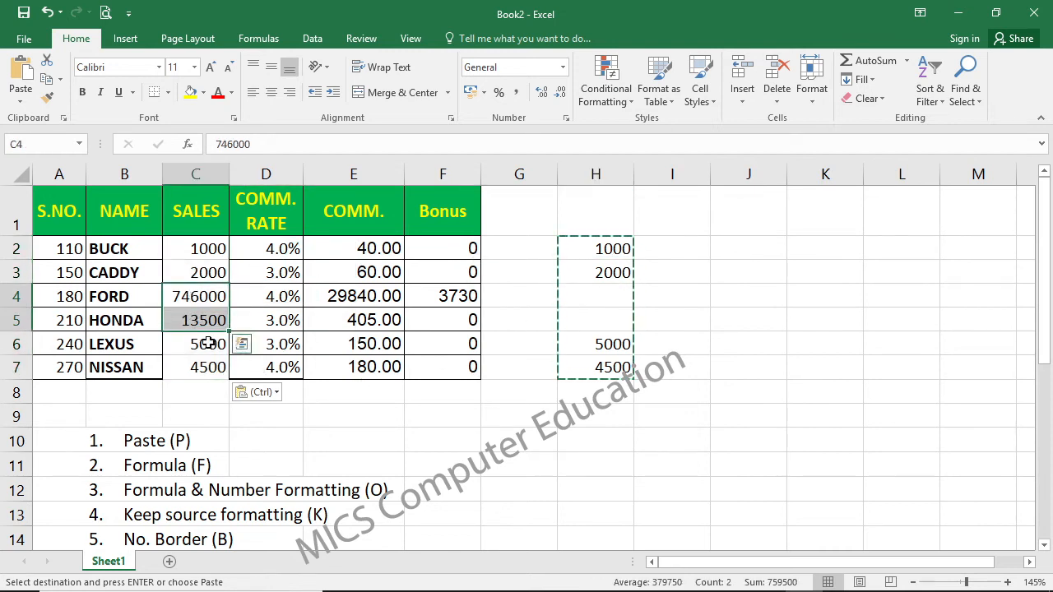
Check the pasted sales in C6:C7 and clear the copy selection from H2:H7
{"action": "left_click", "coordinate": [203, 344]}
{"action": "left_click", "coordinate": [207, 370]}
{"action": "key", "text": "Escape"}
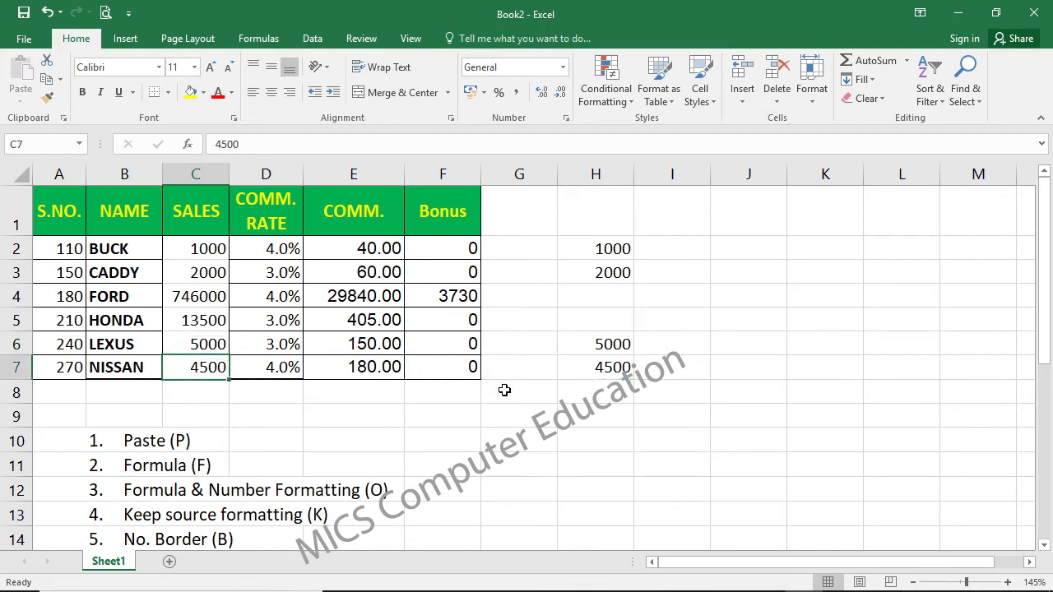
{"action": "left_click", "coordinate": [638, 436]}
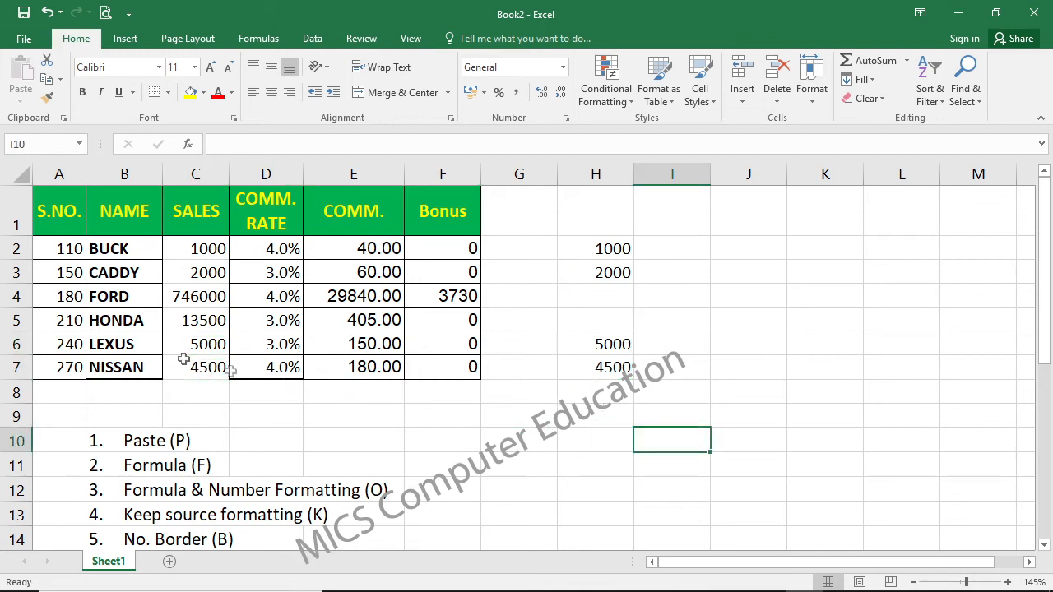
{"action": "left_click", "coordinate": [408, 400]}
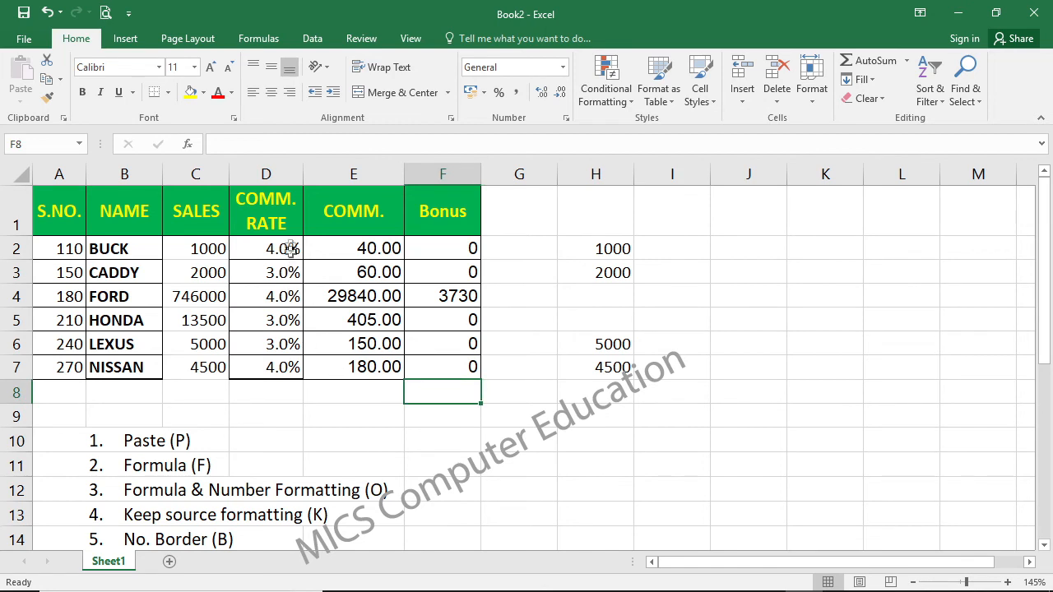
Copy the sales table A1:F7, review the Paste Special options, then cancel without pasting and clear the copy selection
{"action": "left_click_drag", "start_coordinate": [47, 208], "coordinate": [440, 365]}
{"action": "key", "text": "ctrl+c"}
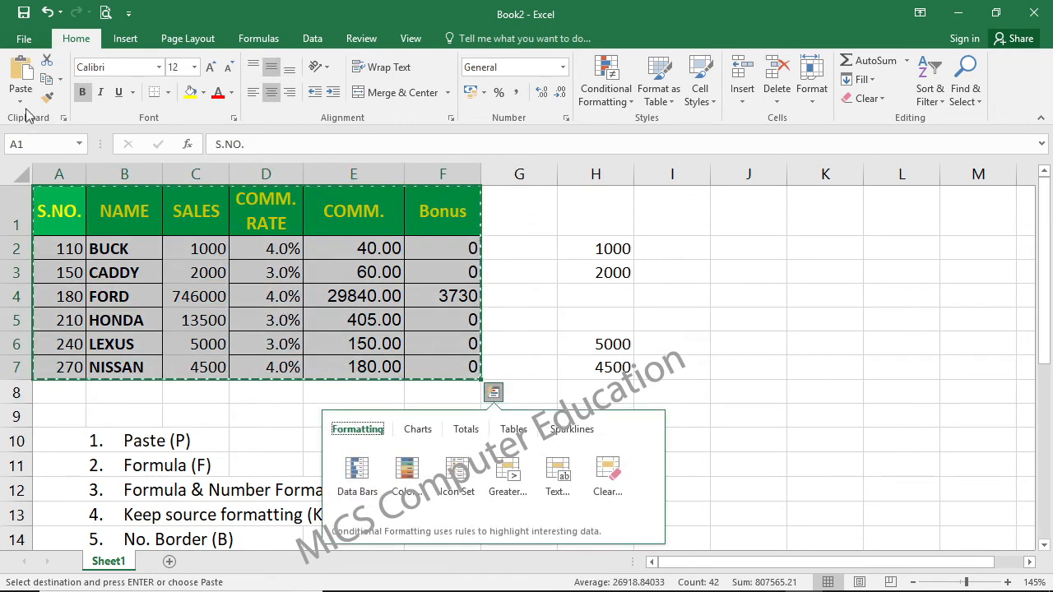
{"action": "left_click", "coordinate": [20, 100]}
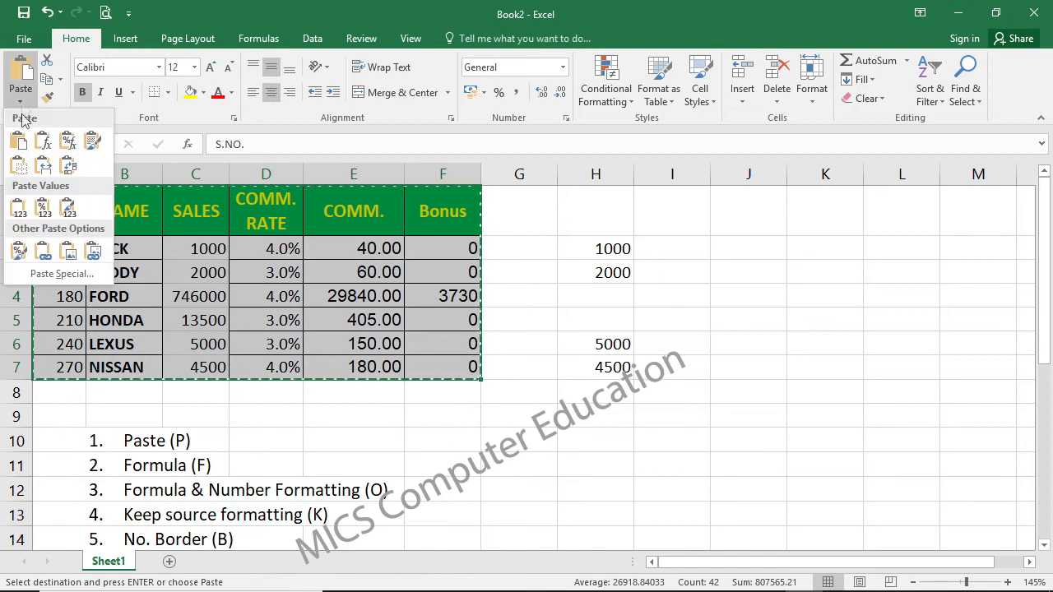
{"action": "left_click", "coordinate": [47, 275]}
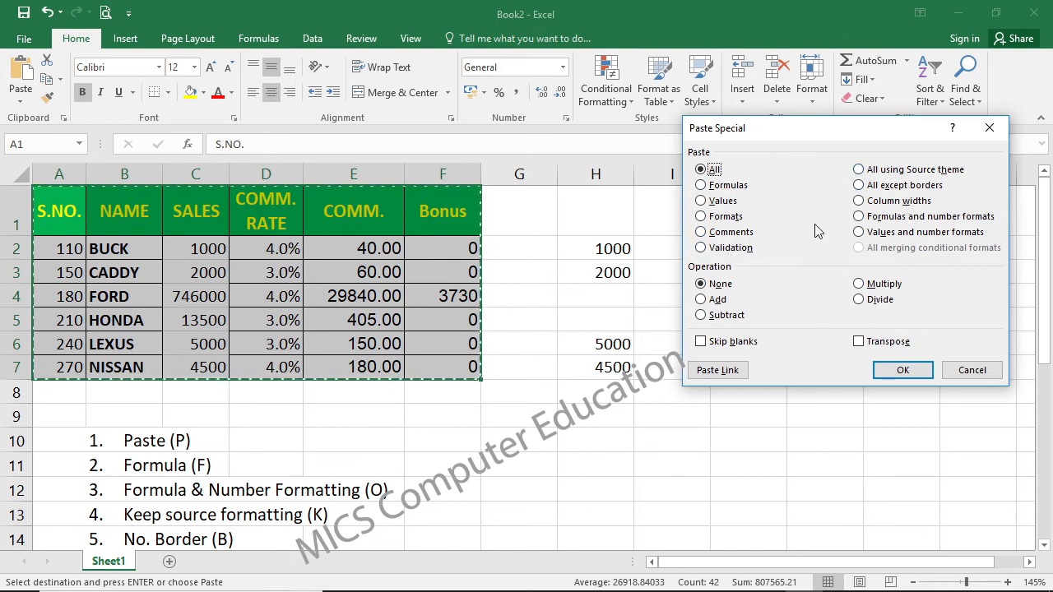
{"action": "left_click", "coordinate": [973, 371]}
{"action": "left_click", "coordinate": [696, 488]}
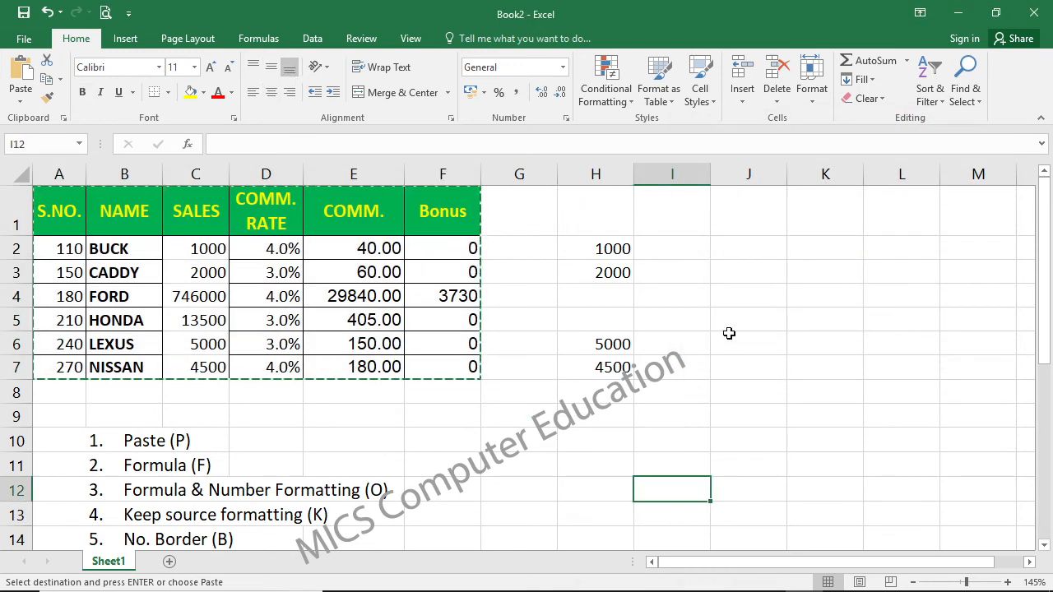
{"action": "key", "text": "Escape"}
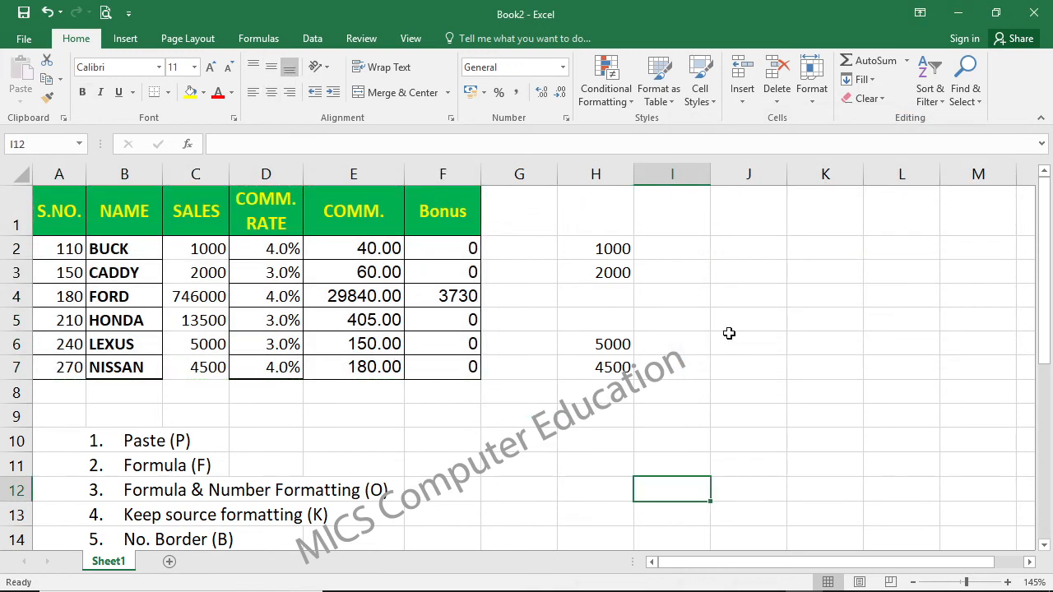
{"action": "left_click", "coordinate": [574, 431]}
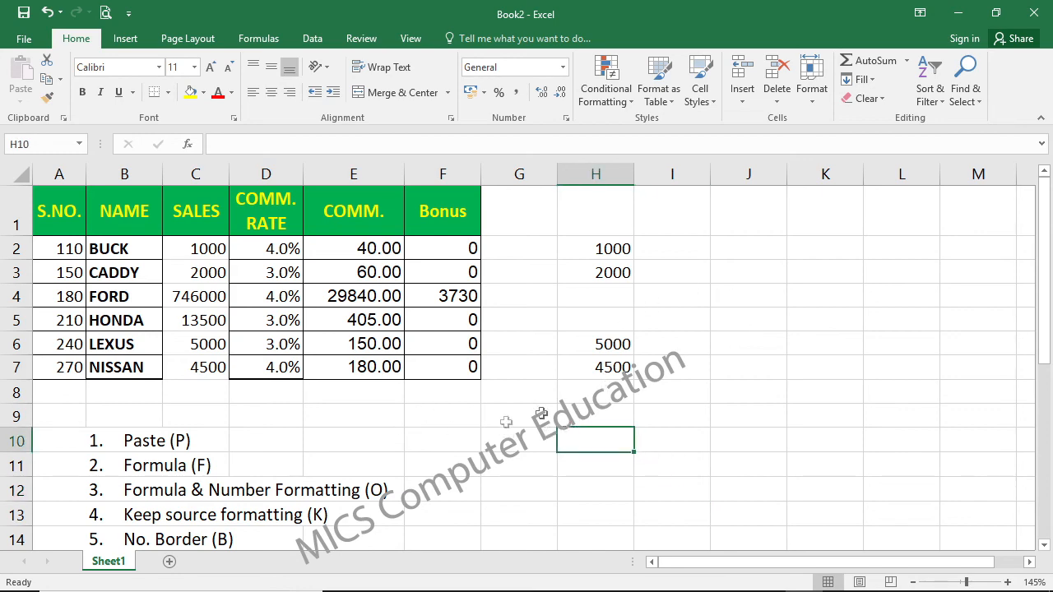
{"action": "scroll", "coordinate": [418, 443], "scroll_direction": "down", "scroll_amount": 5}
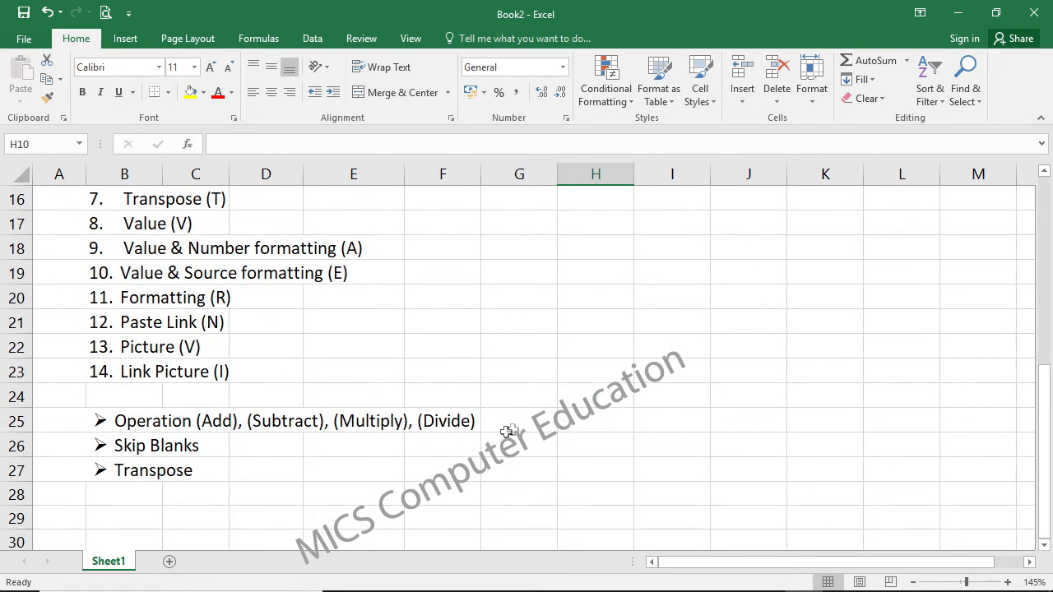
{"action": "scroll", "coordinate": [518, 428], "scroll_direction": "up", "scroll_amount": 5}
{"action": "left_click", "coordinate": [695, 402]}
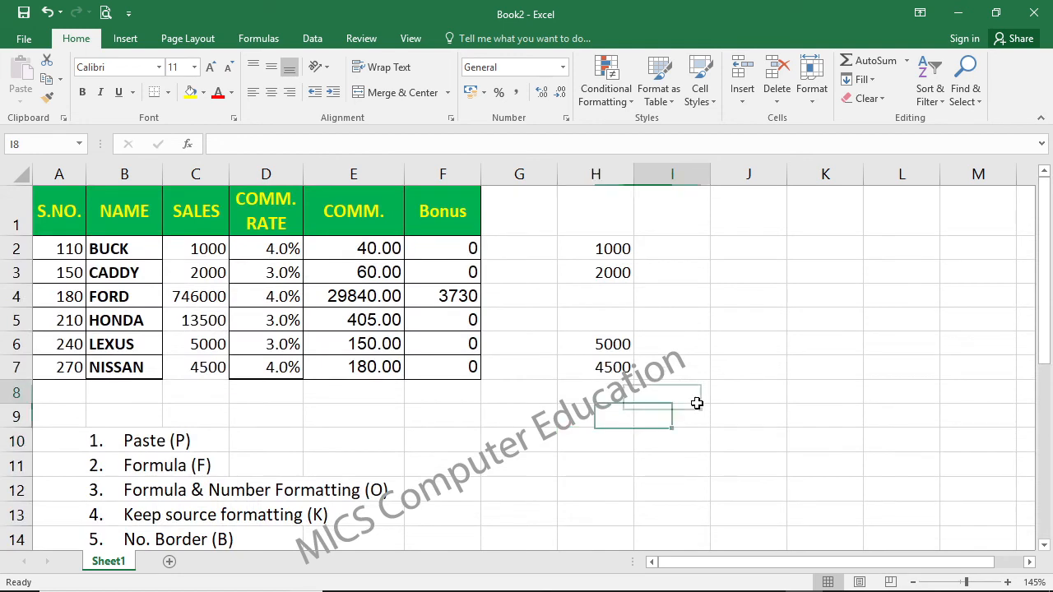
{"action": "left_click", "coordinate": [700, 464]}
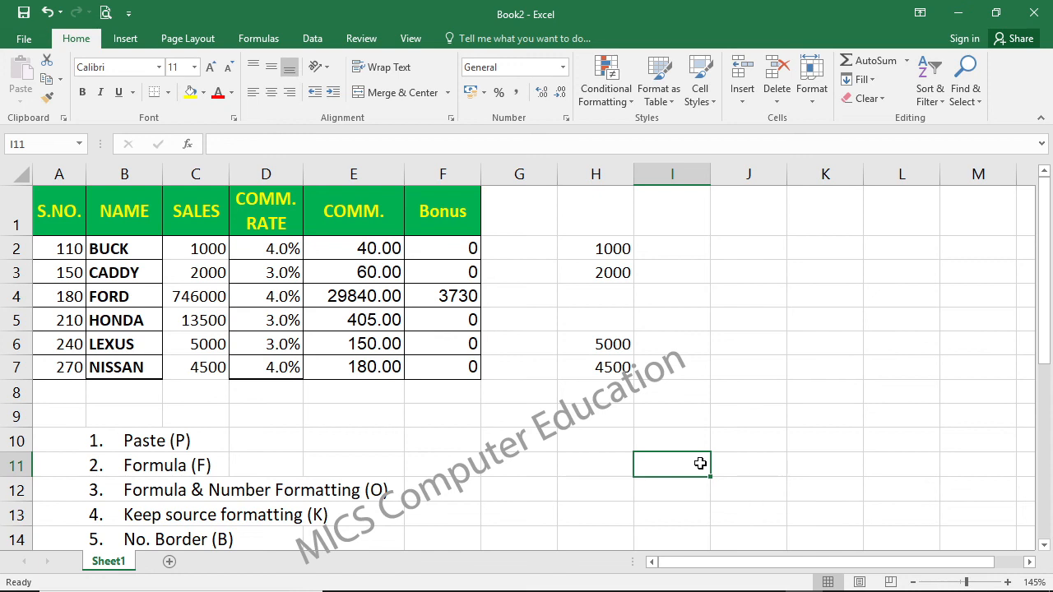
{"action": "left_click", "coordinate": [725, 392]}
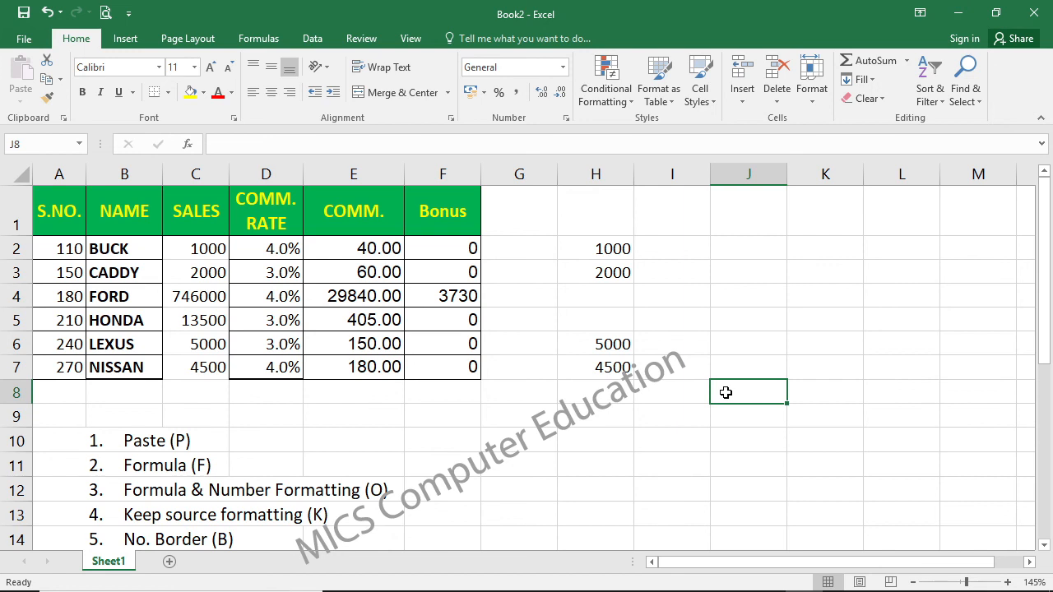
{"action": "left_click", "coordinate": [869, 371]}
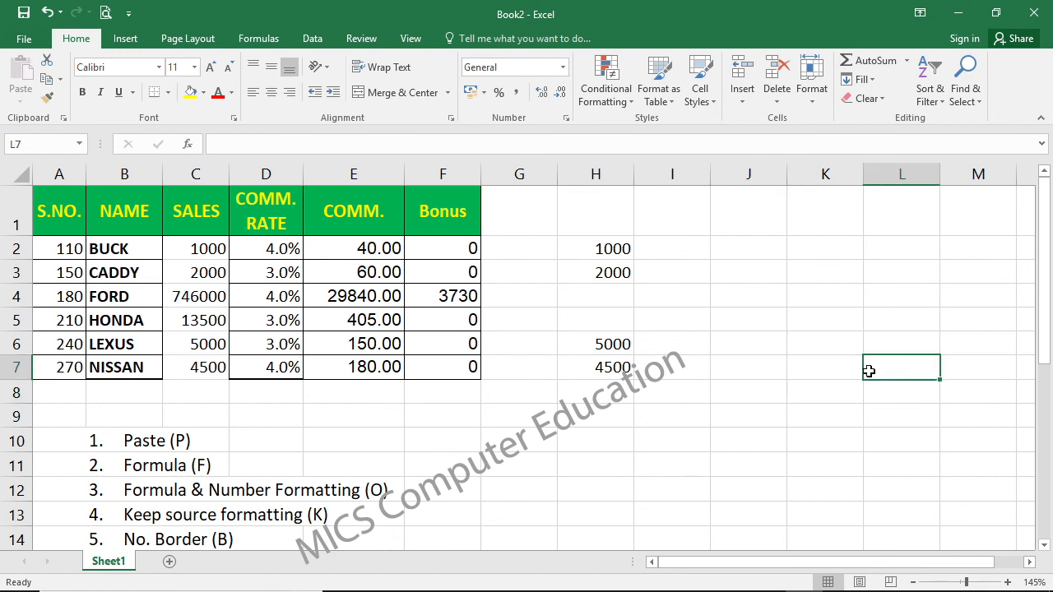